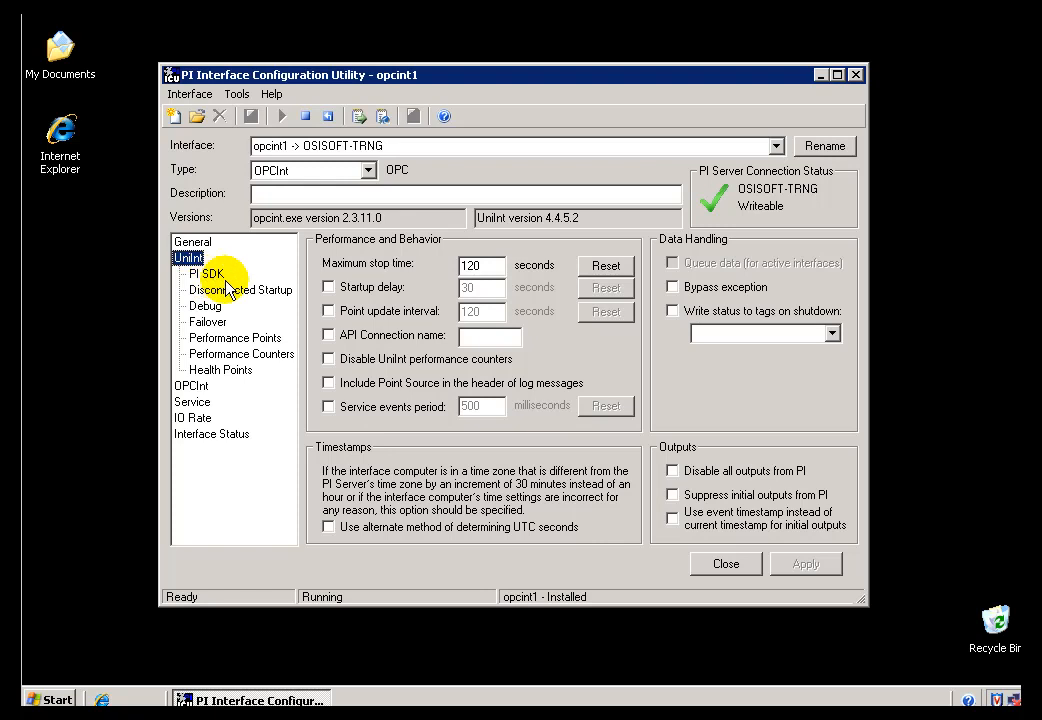
# - Enable writing status to tags on shutdown in the UniInt data handling settings, using the Intf Shut digital state
pyautogui.click(674, 317)
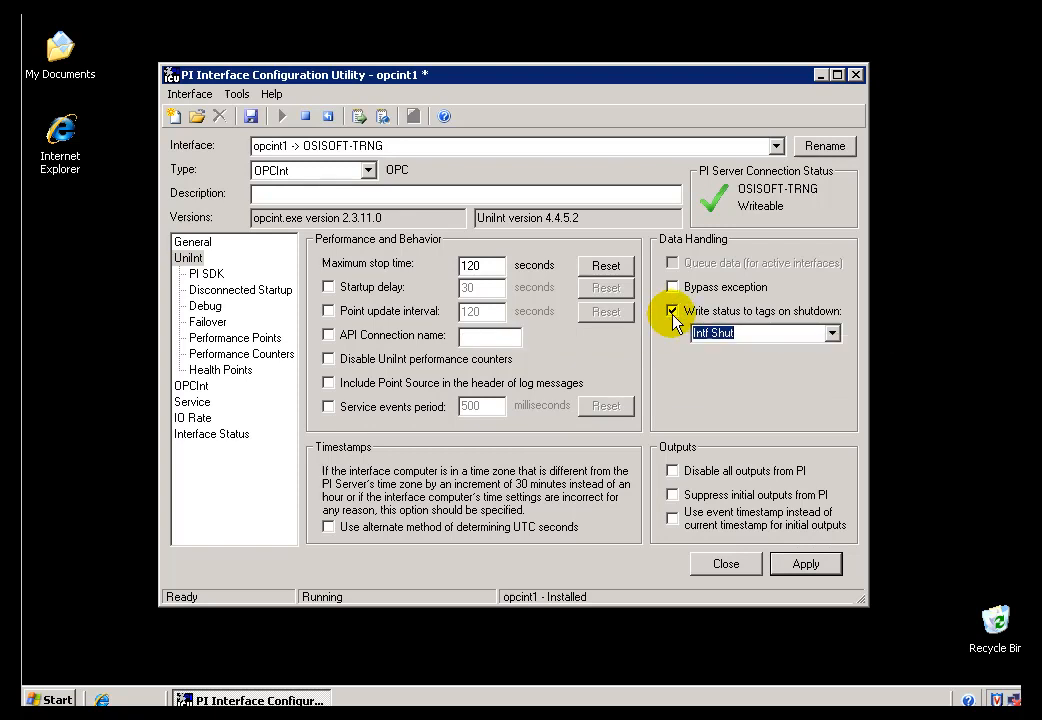
pyautogui.click(831, 336)
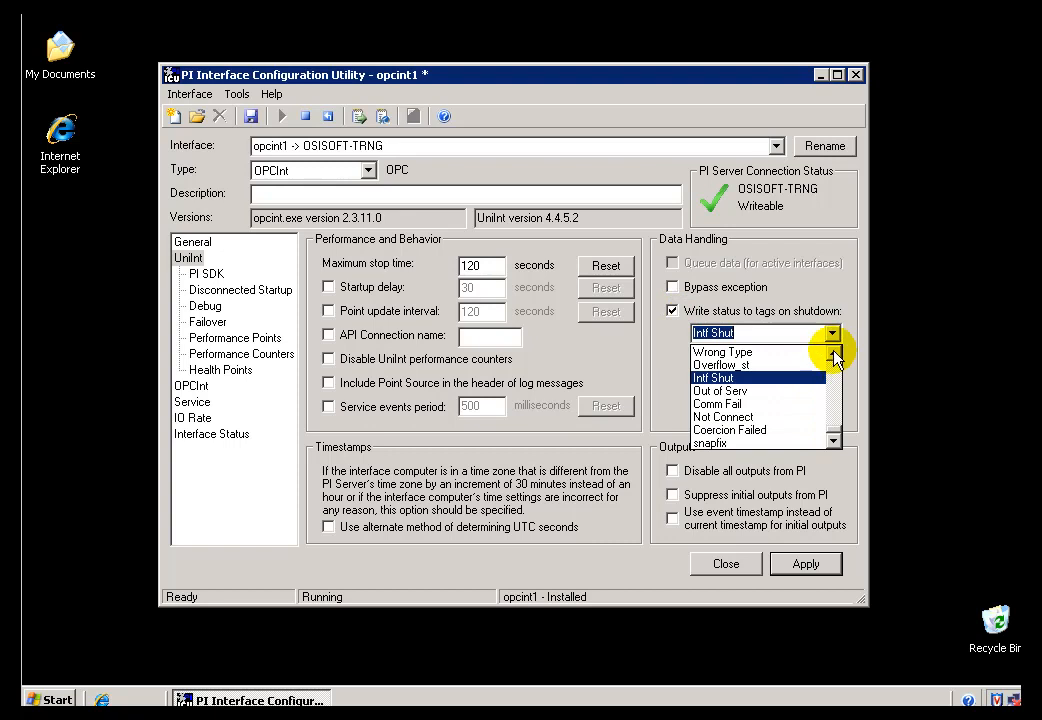
pyautogui.click(765, 333)
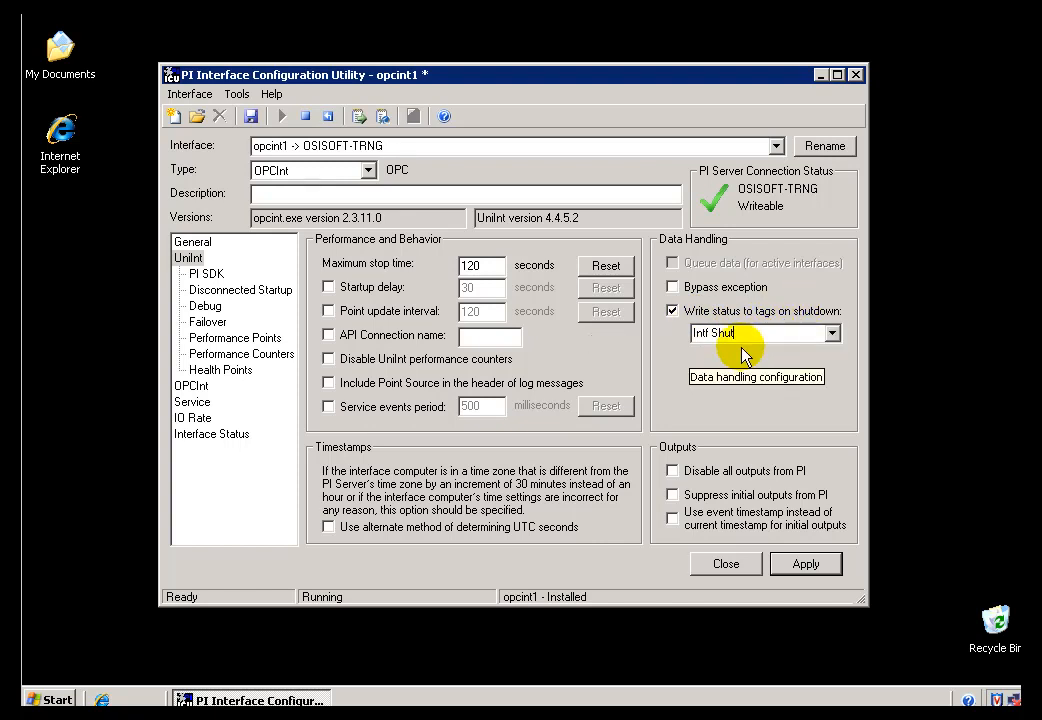
pyautogui.click(673, 312)
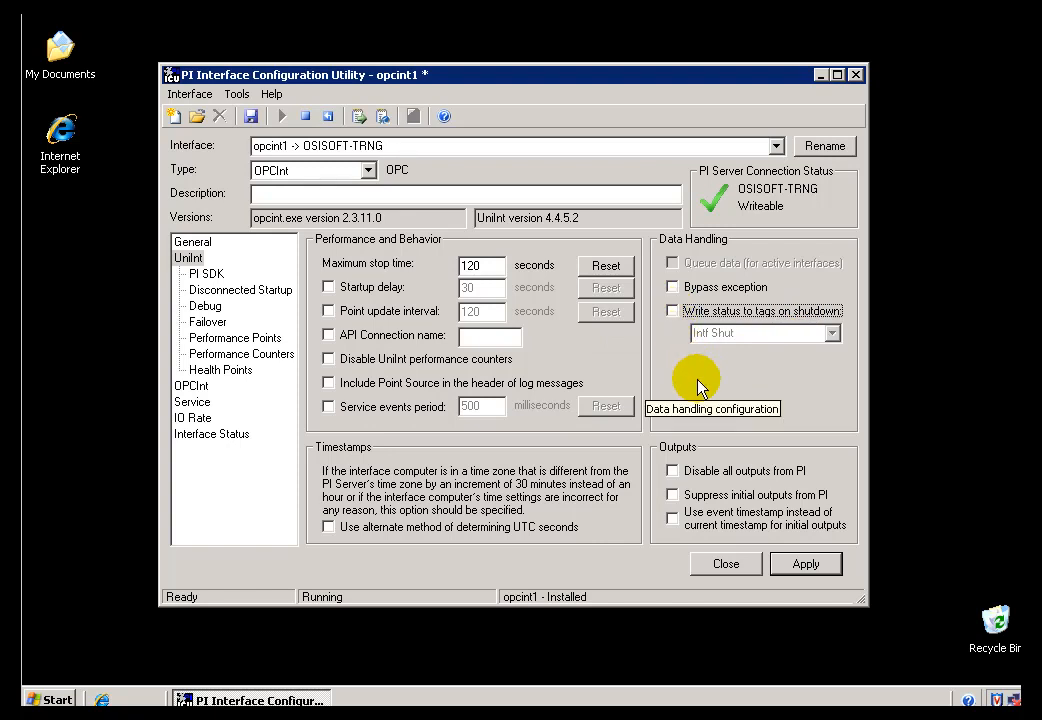
pyautogui.click(672, 312)
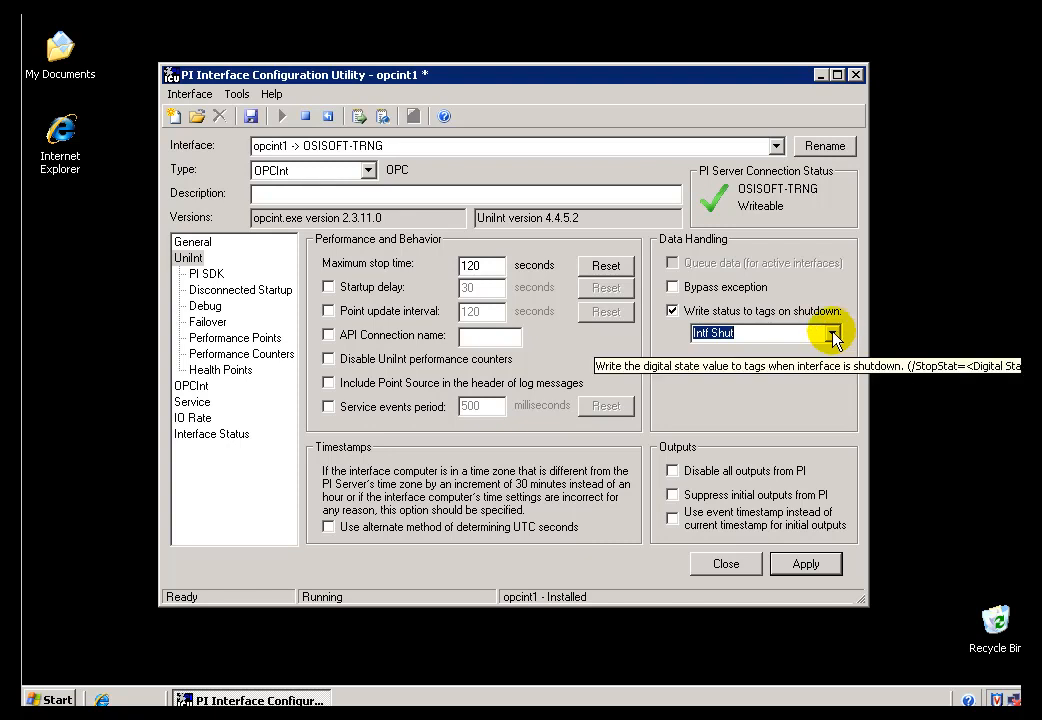
# - Review the UniInt sub-pages in order, from PI SDK and Disconnected Startup through Debug, Failover and performance pages to Health Points
pyautogui.click(200, 275)
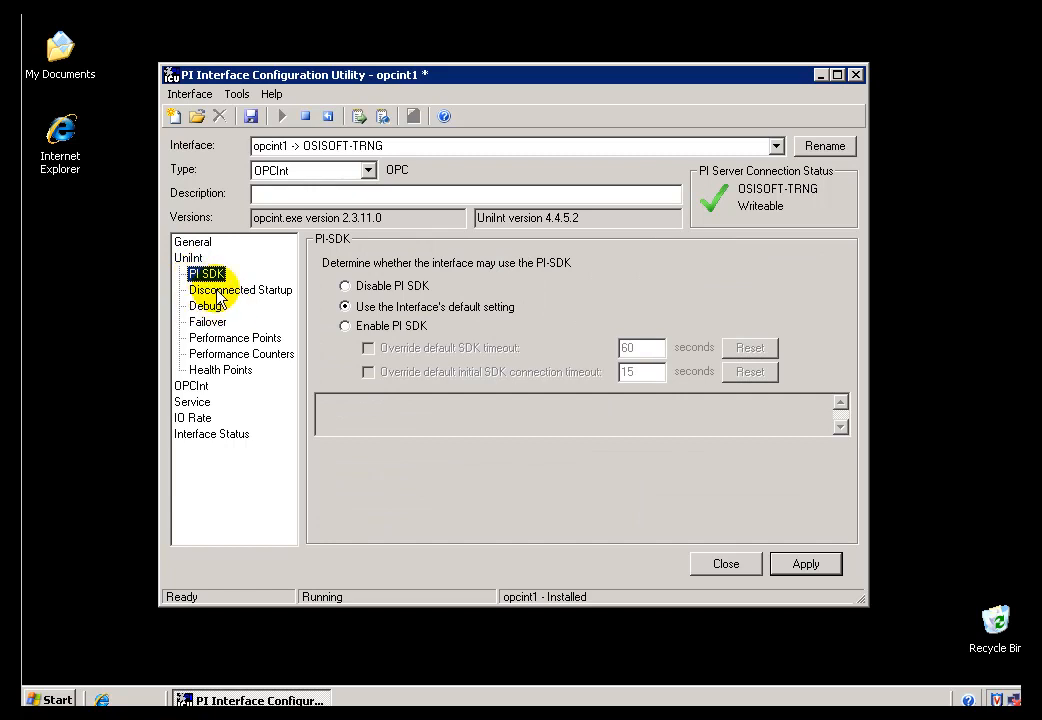
pyautogui.click(218, 290)
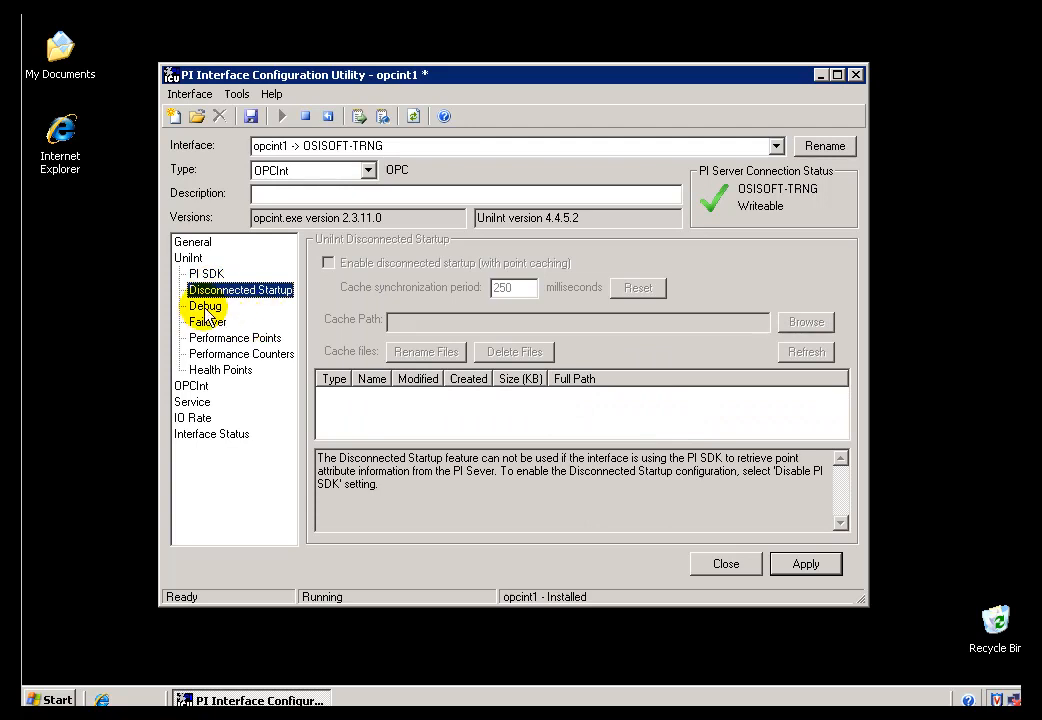
pyautogui.click(207, 307)
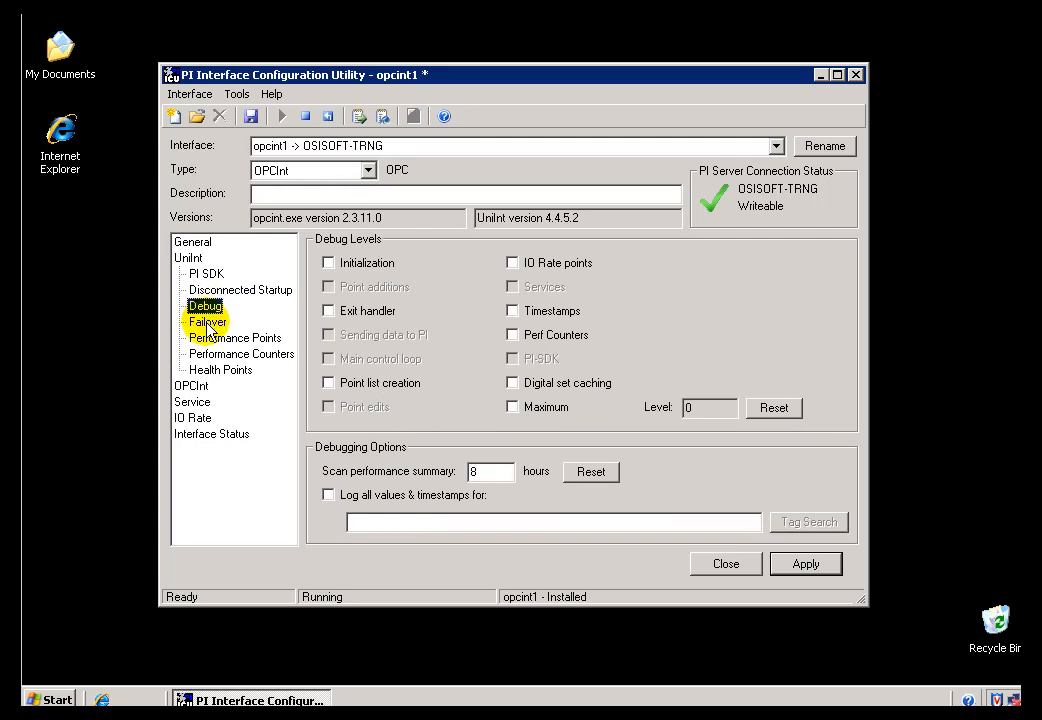
pyautogui.click(209, 324)
pyautogui.click(203, 341)
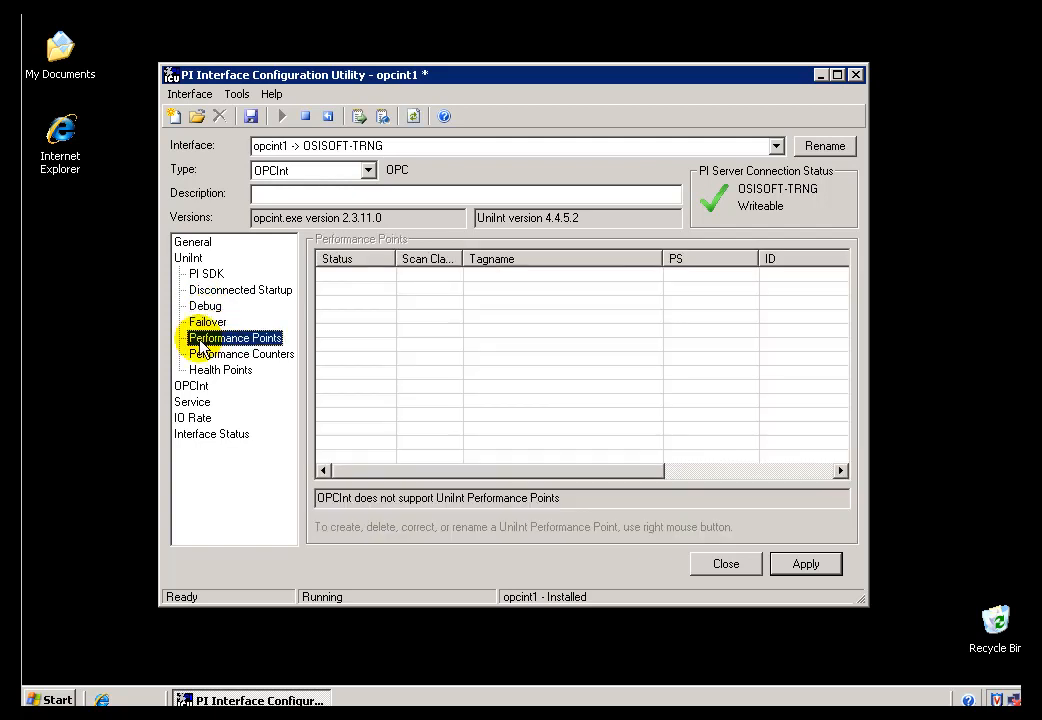
pyautogui.click(202, 355)
pyautogui.click(206, 371)
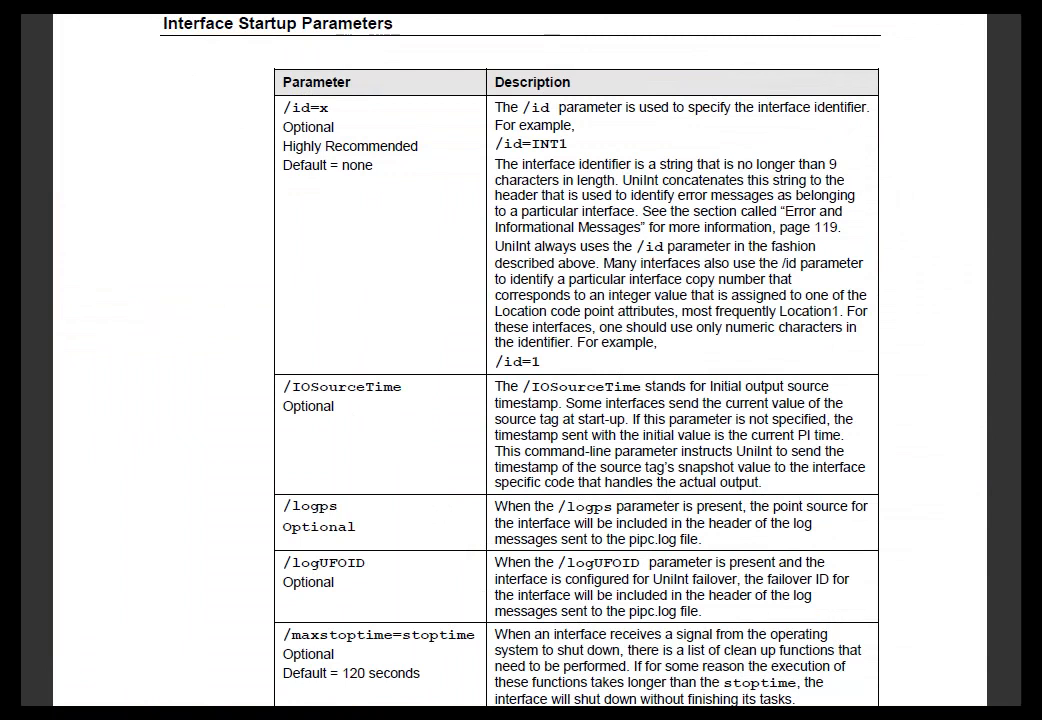
# - Read through the interface startup parameters table in the manual, from /id to the PI SDK timeout parameters
pyautogui.scroll(-7, 520, 360)
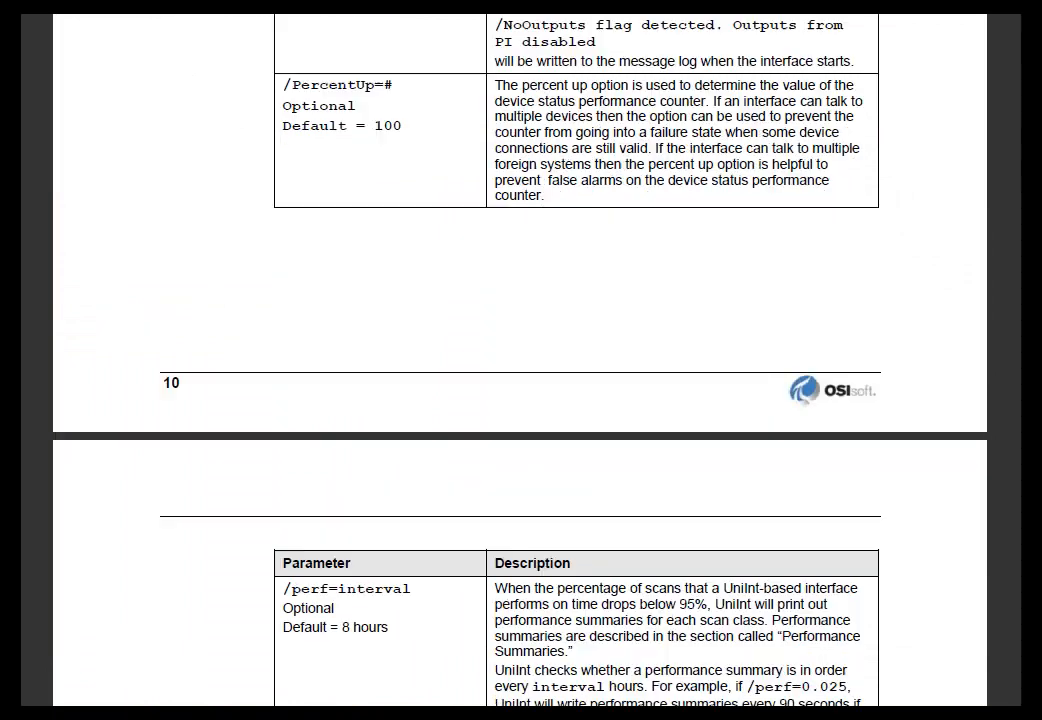
pyautogui.scroll(-8, 520, 360)
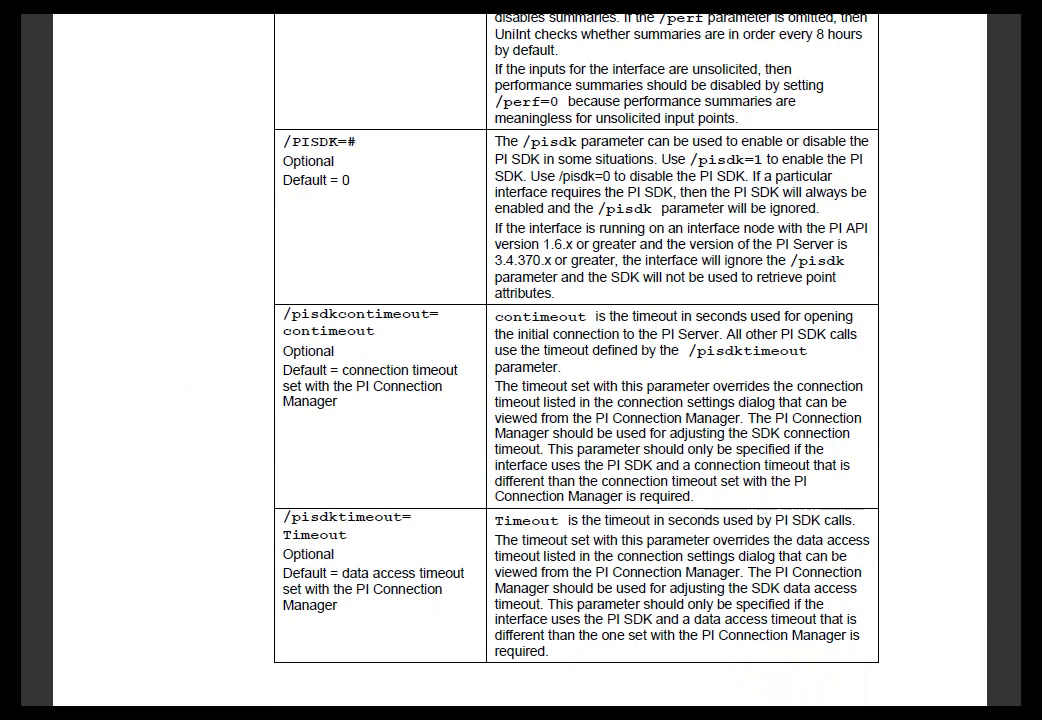
pyautogui.hotkey('ctrl', 'Home')
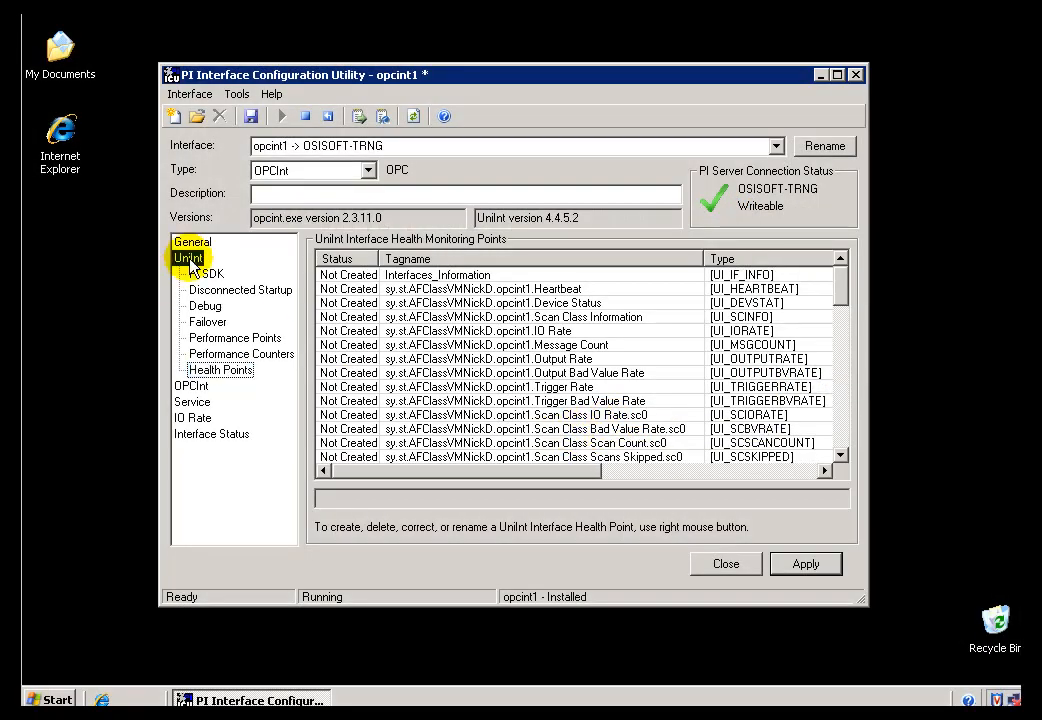
# - Enable Write Status to Tags on Shutdown with the Intf Shut state in the OPCInt-specific Data Handling settings
pyautogui.click(189, 260)
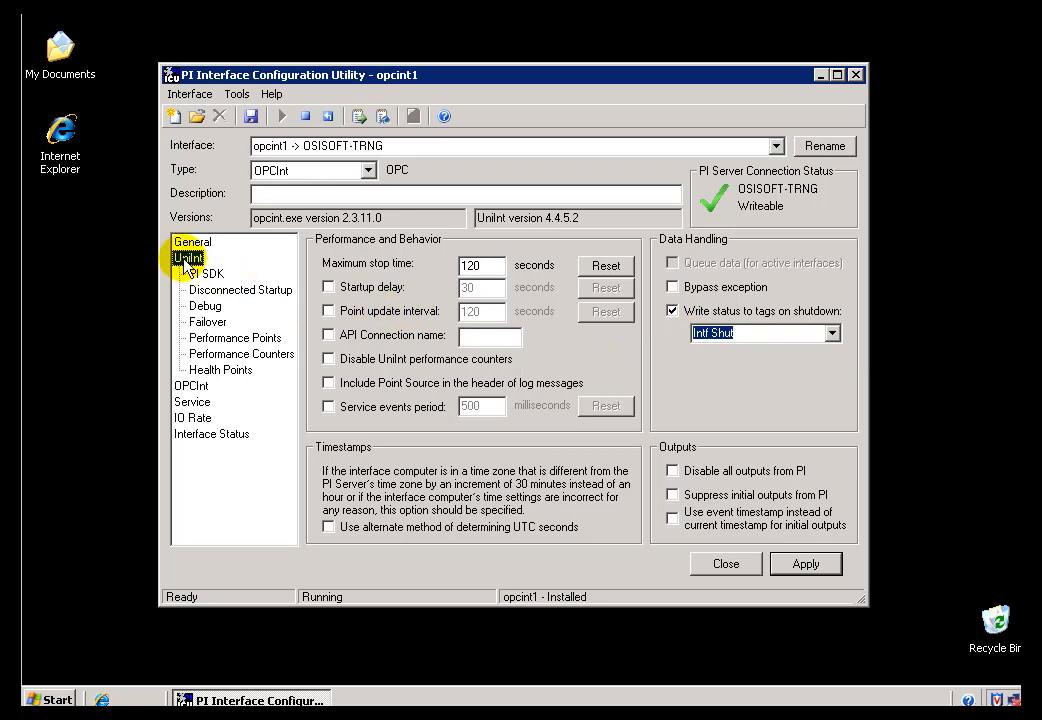
pyautogui.click(190, 386)
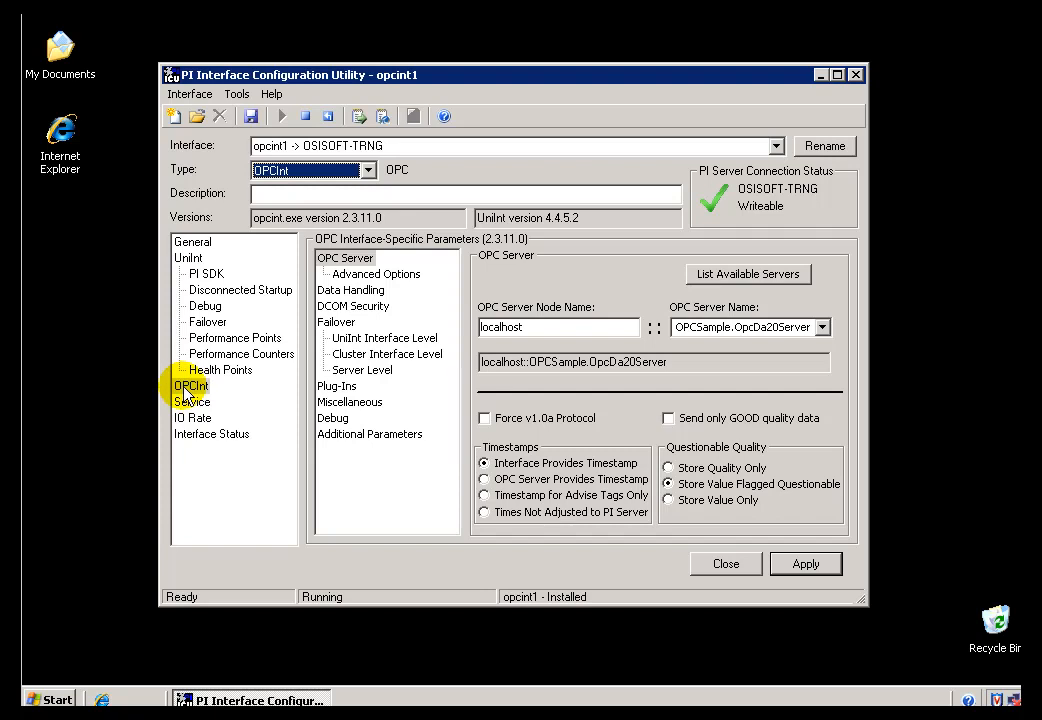
pyautogui.click(186, 390)
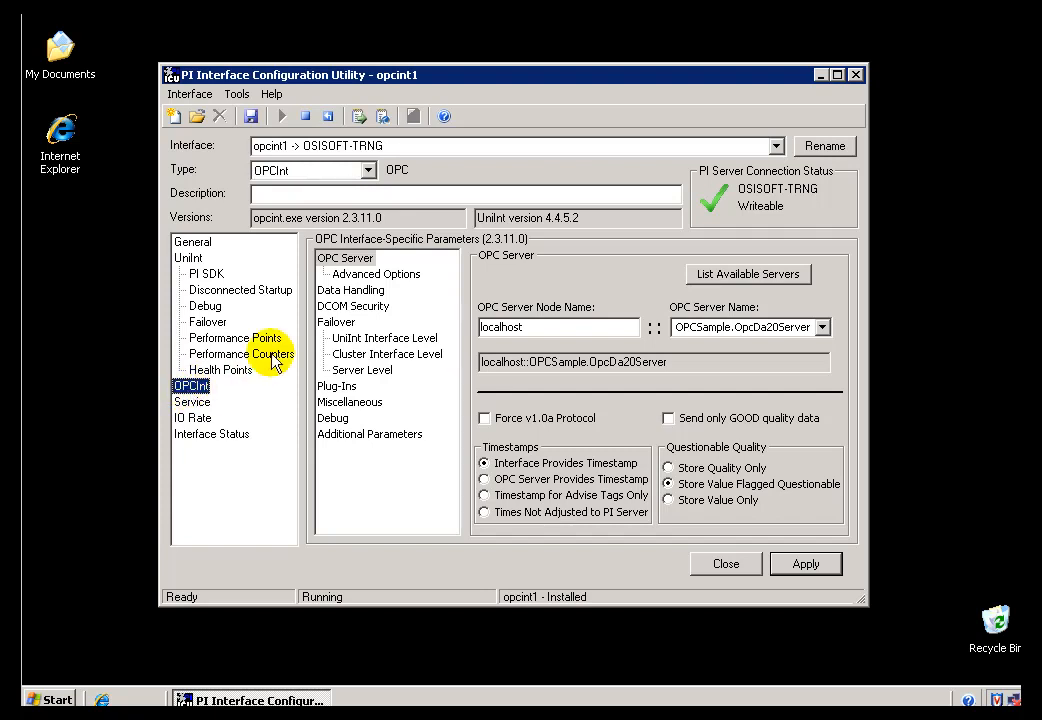
pyautogui.click(330, 291)
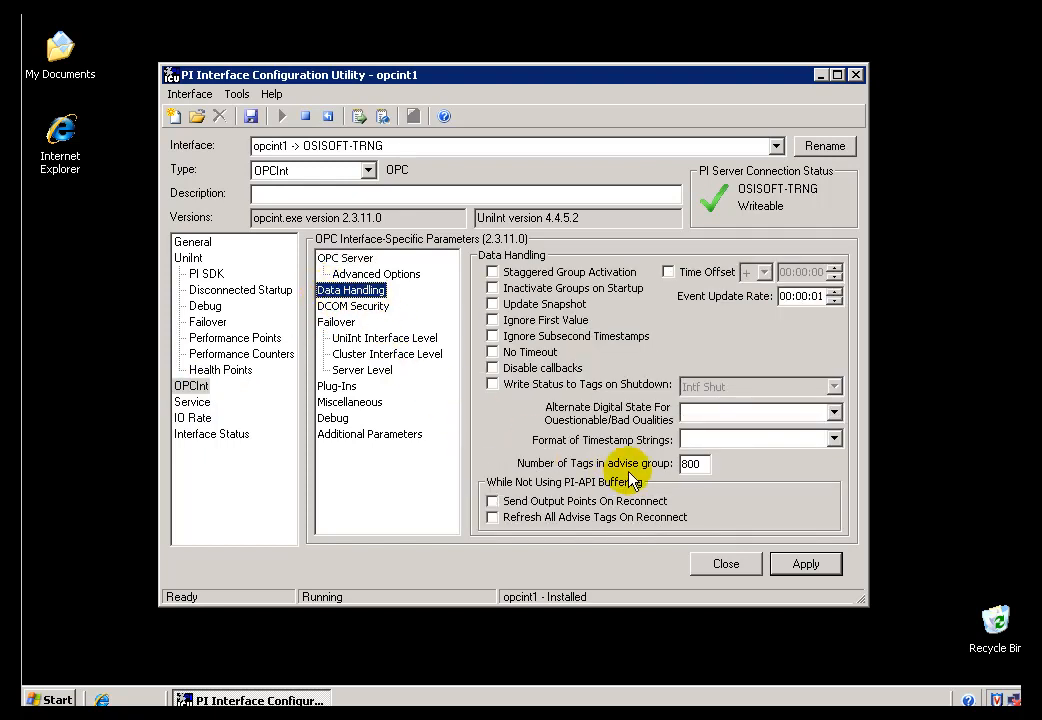
pyautogui.click(506, 390)
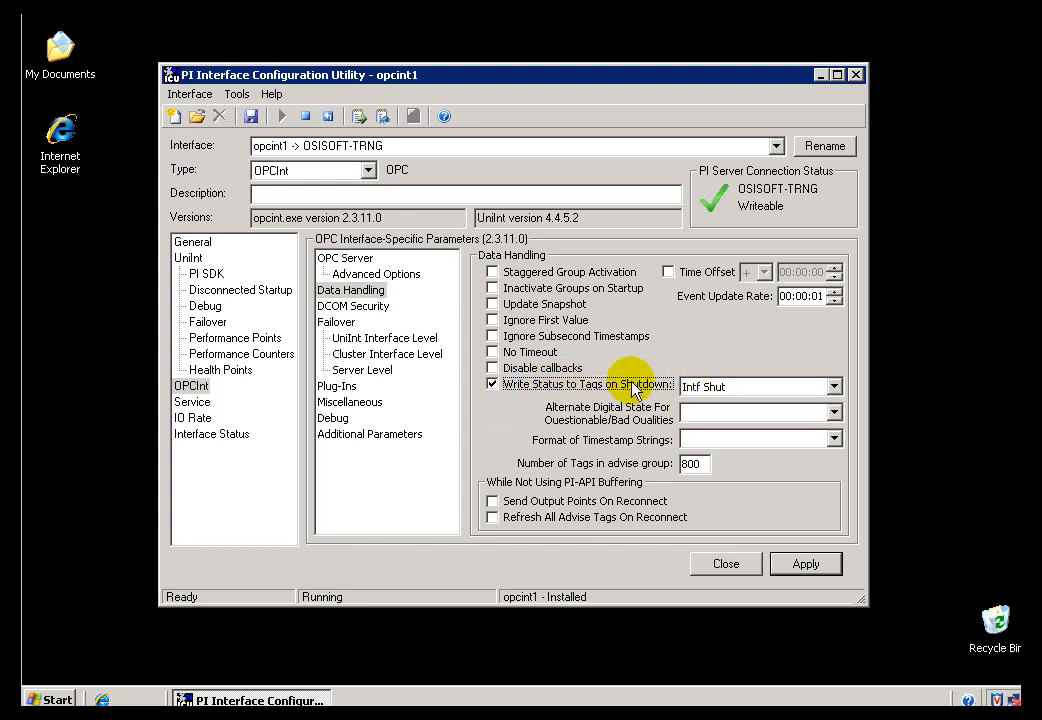
pyautogui.click(833, 390)
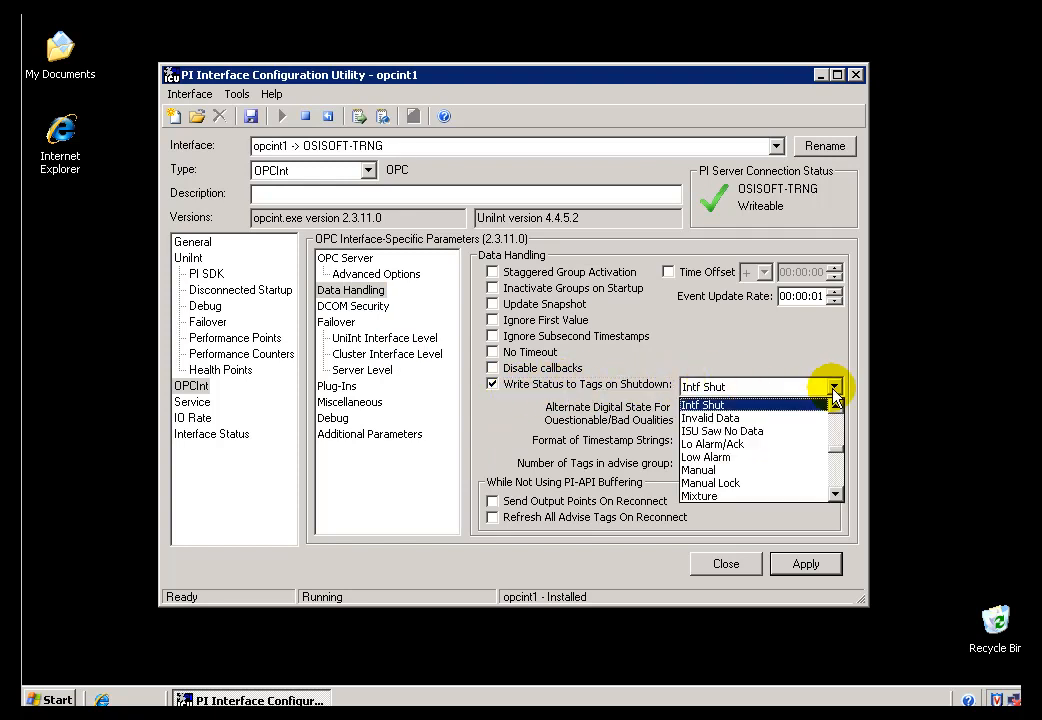
pyautogui.click(744, 408)
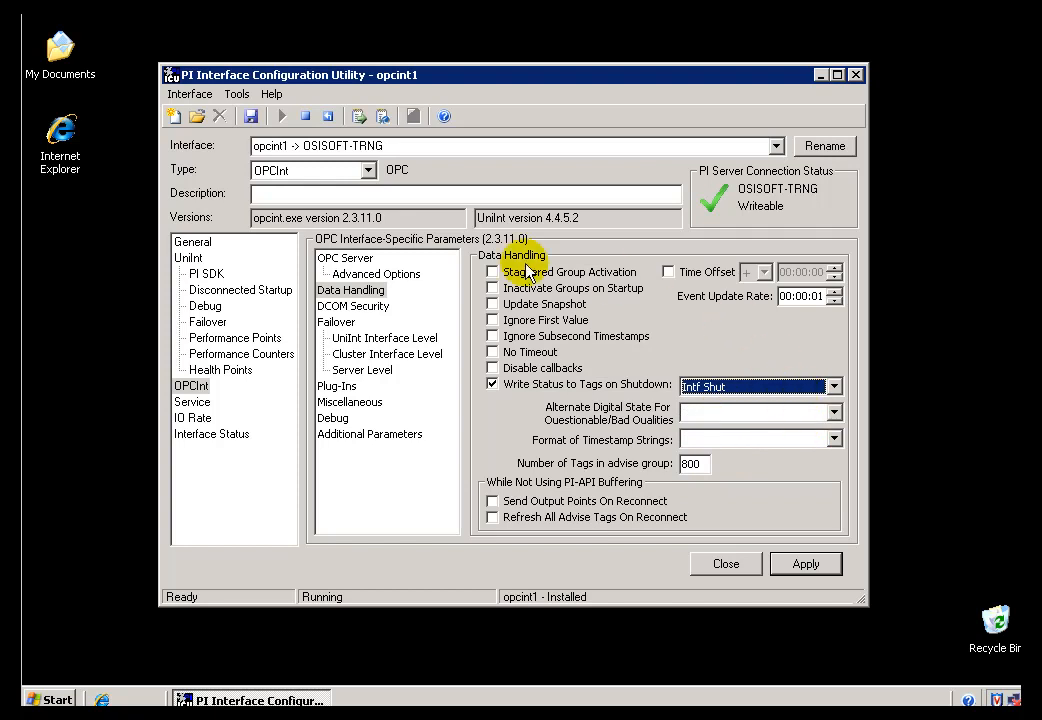
# - Save the interface configuration and dismiss the restart notice, opting not to display it again for this interface
pyautogui.click(186, 96)
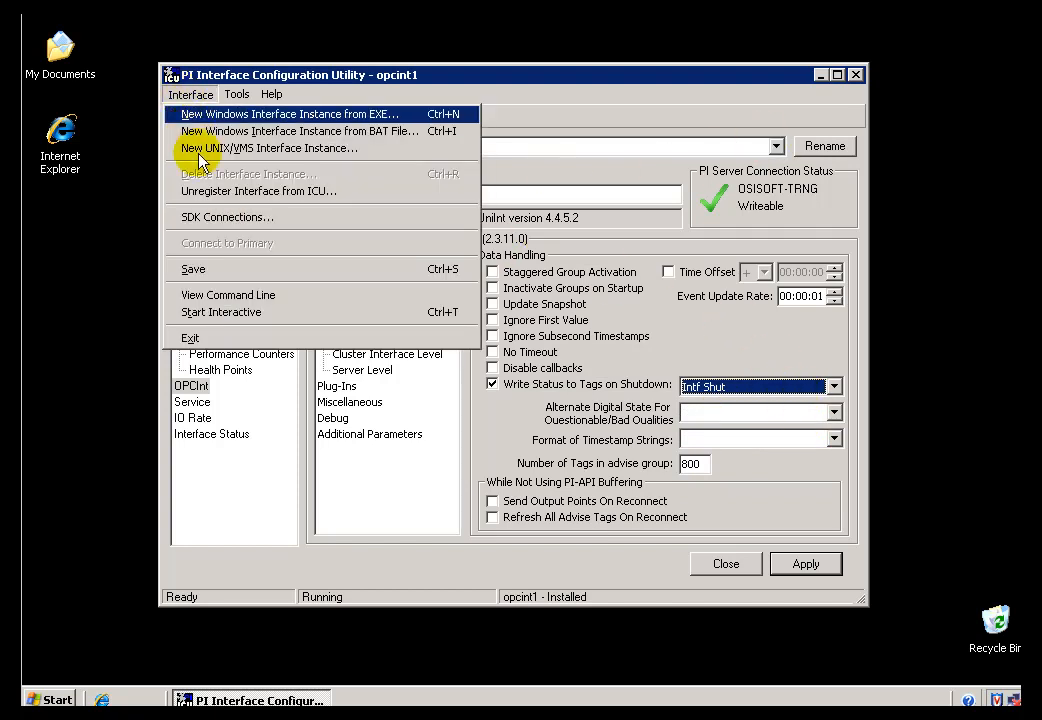
pyautogui.click(210, 269)
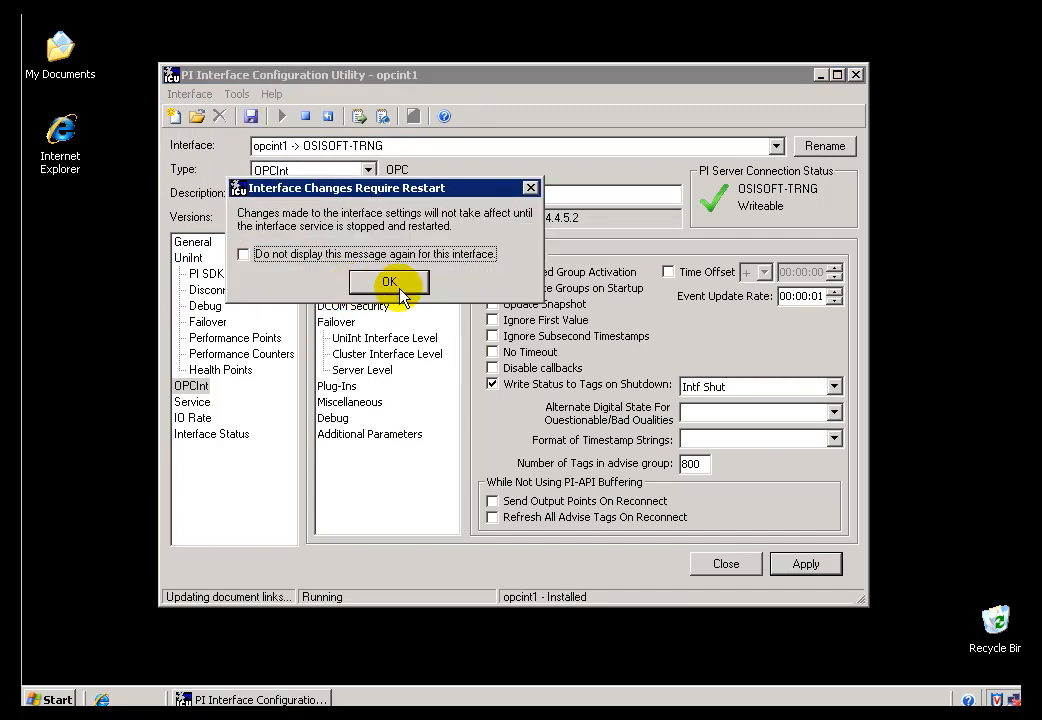
pyautogui.click(245, 255)
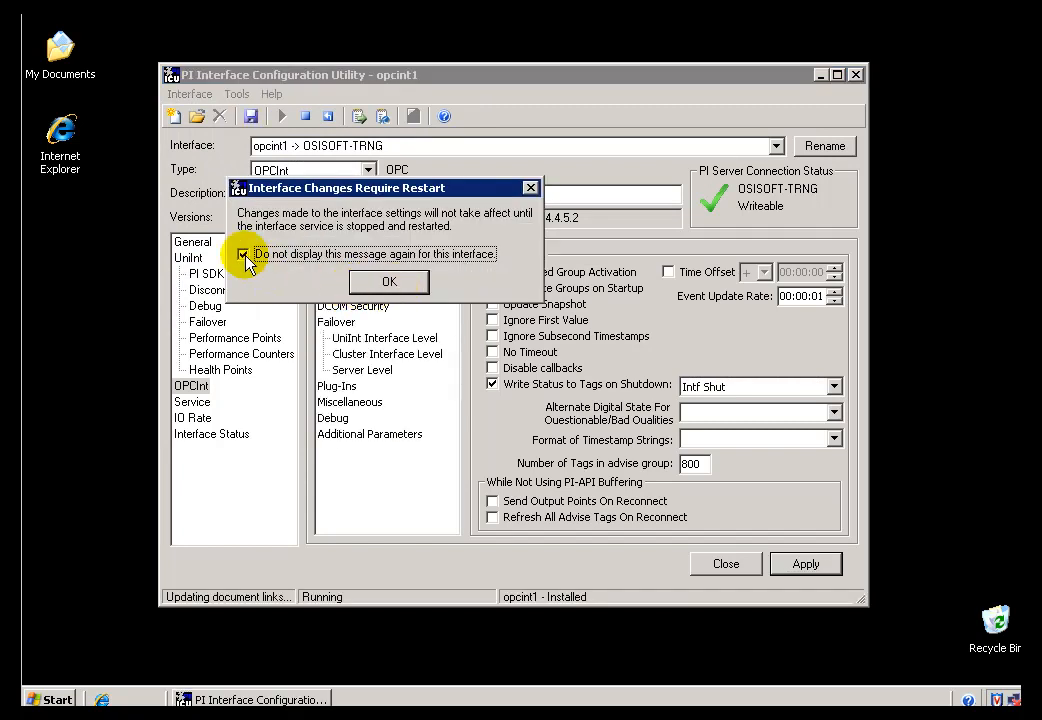
pyautogui.click(385, 284)
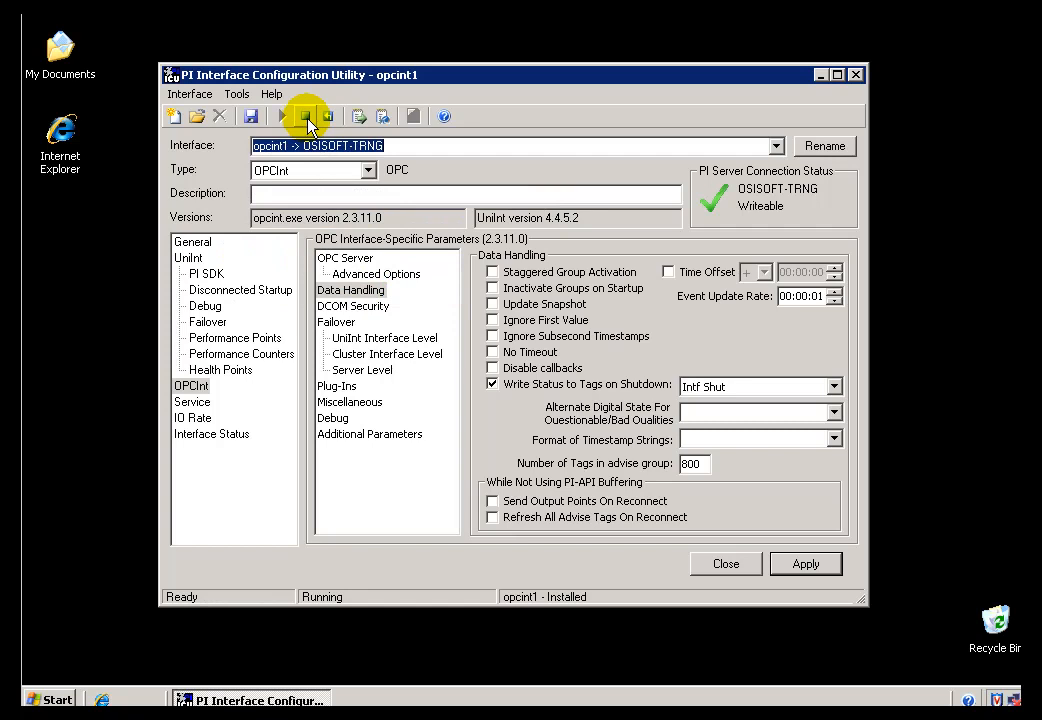
# - Stop and start the opcint1 interface service twice
pyautogui.click(306, 118)
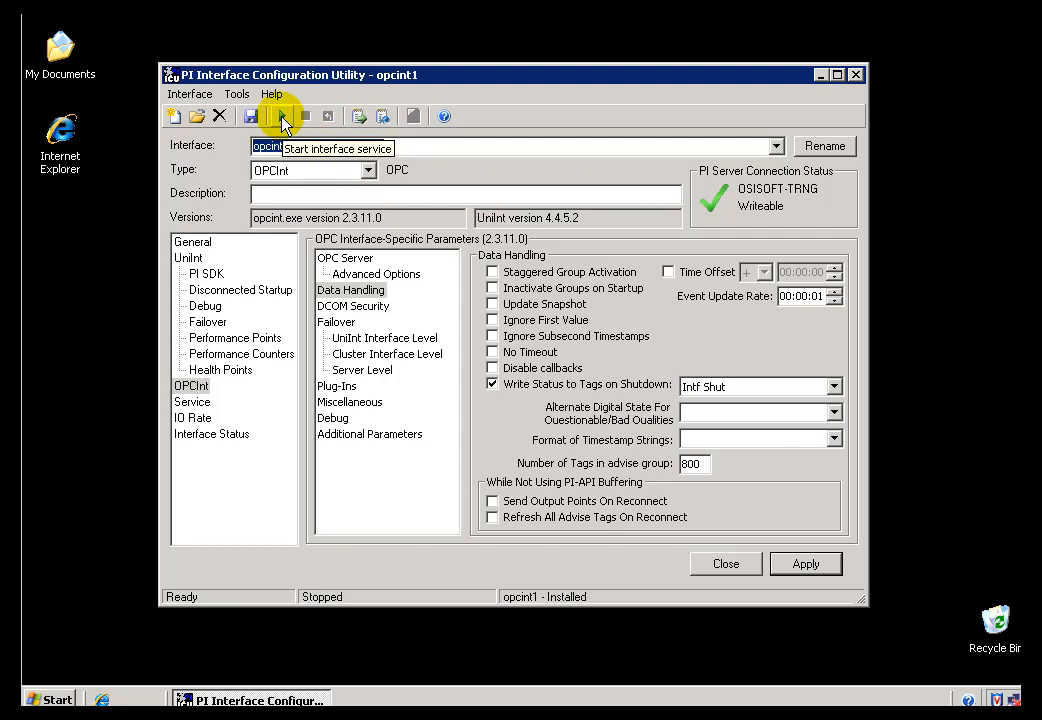
pyautogui.click(283, 118)
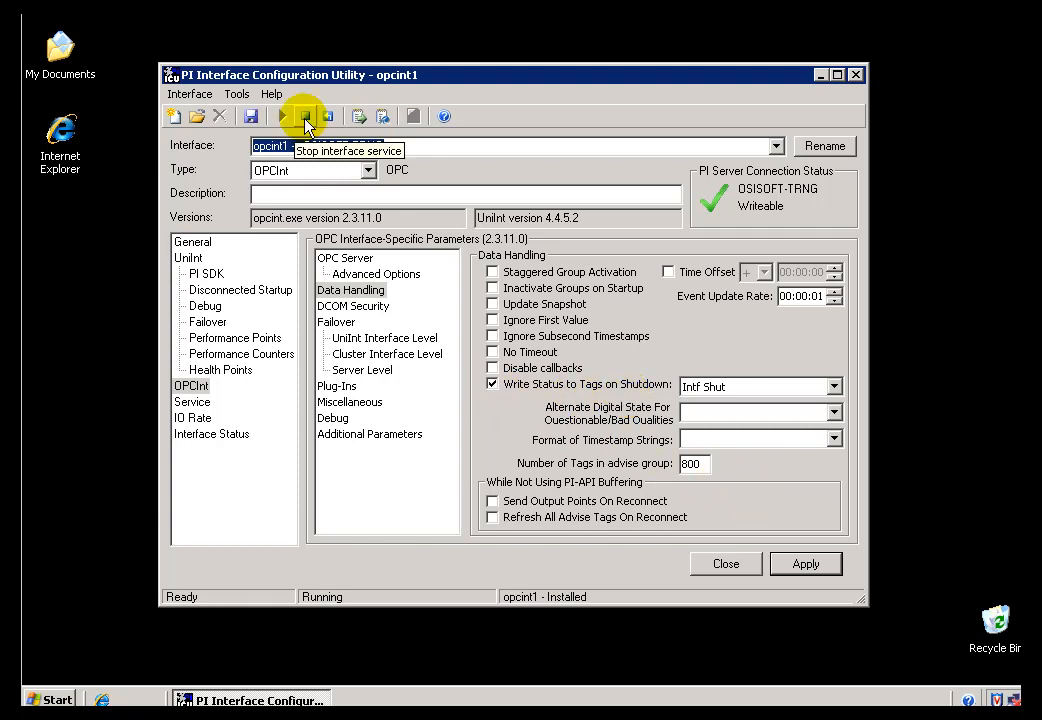
pyautogui.click(306, 118)
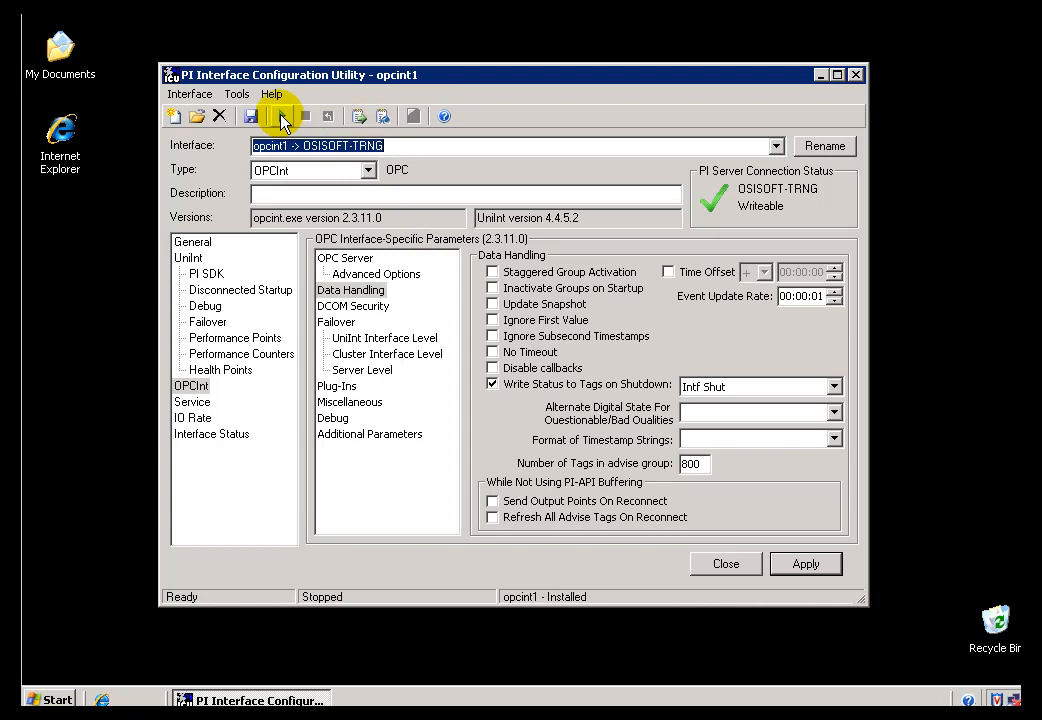
pyautogui.click(283, 117)
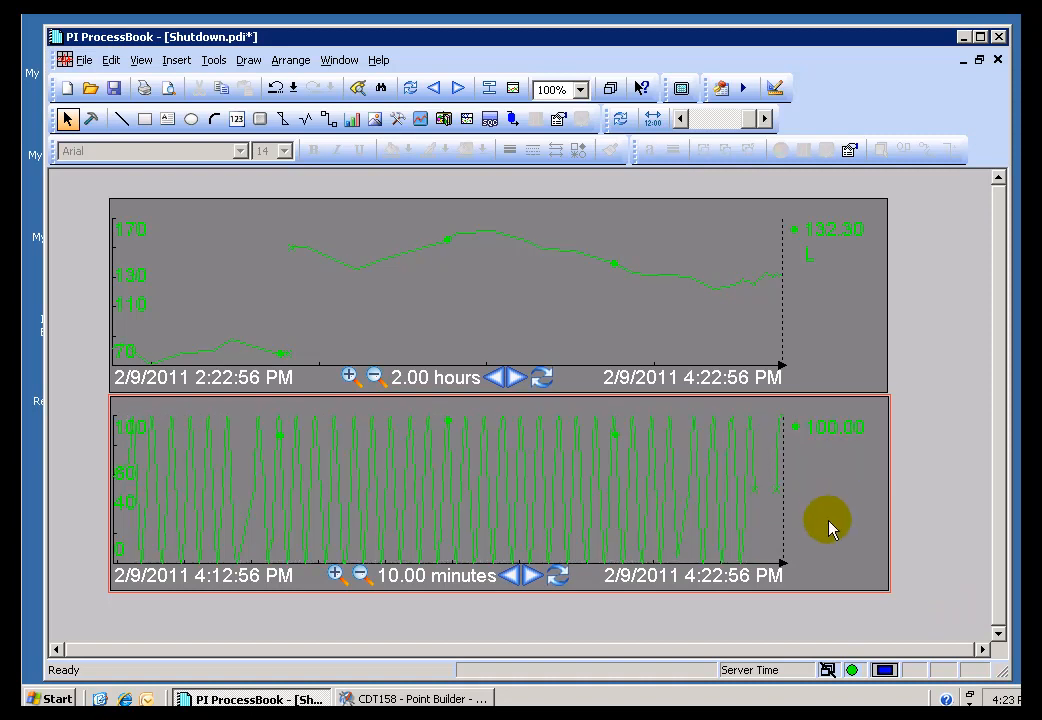
# - In PI ProcessBook, move a trend cursor across the 10-minute trend to inspect the value at the recent gap
pyautogui.moveTo(109, 484); pyautogui.dragTo(225, 490)
pyautogui.moveTo(393, 512); pyautogui.dragTo(757, 533)
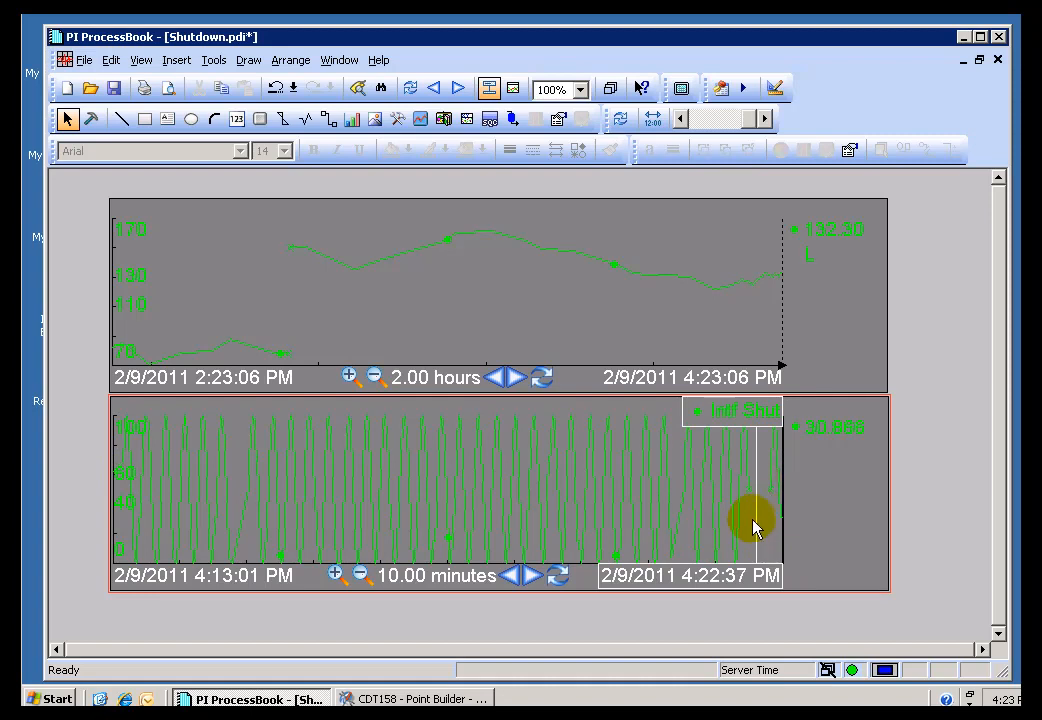
pyautogui.moveTo(756, 517); pyautogui.dragTo(47, 477)
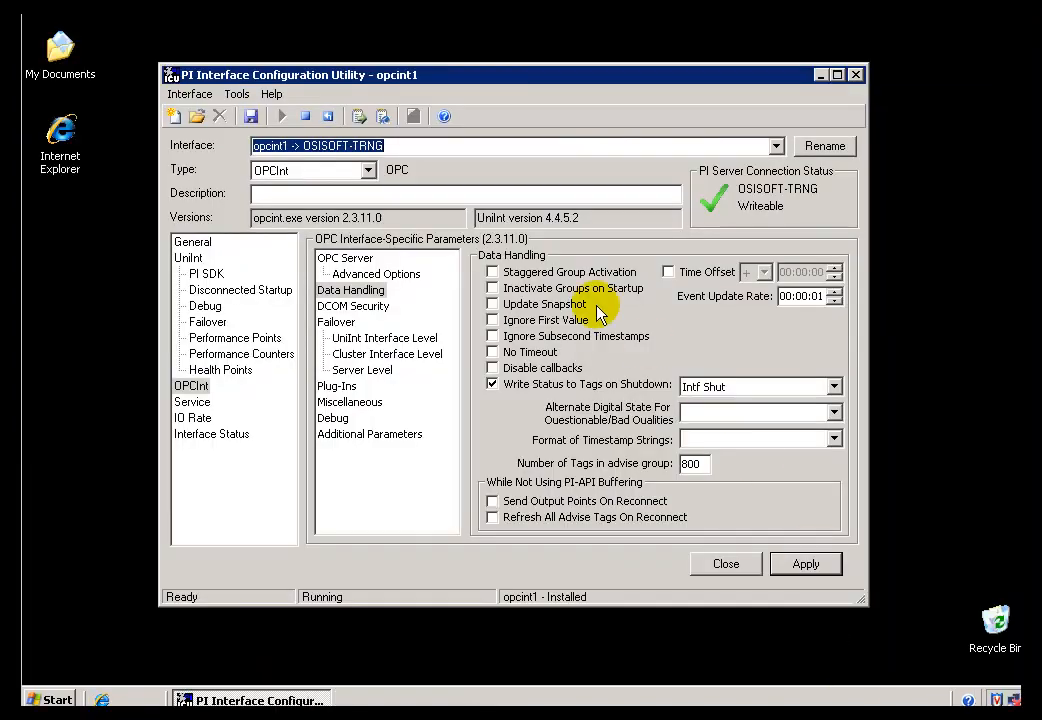
# - Back in PI Interface Configuration Utility, compare the shutdown status settings on the UniInt and OPCInt pages
pyautogui.click(189, 259)
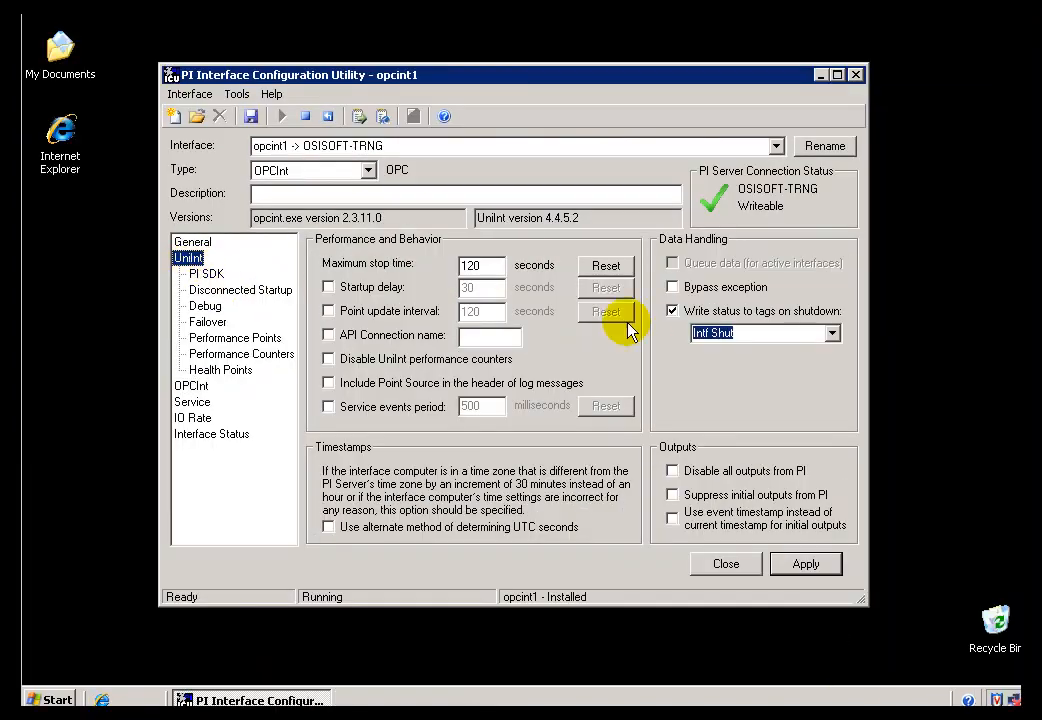
pyautogui.click(192, 386)
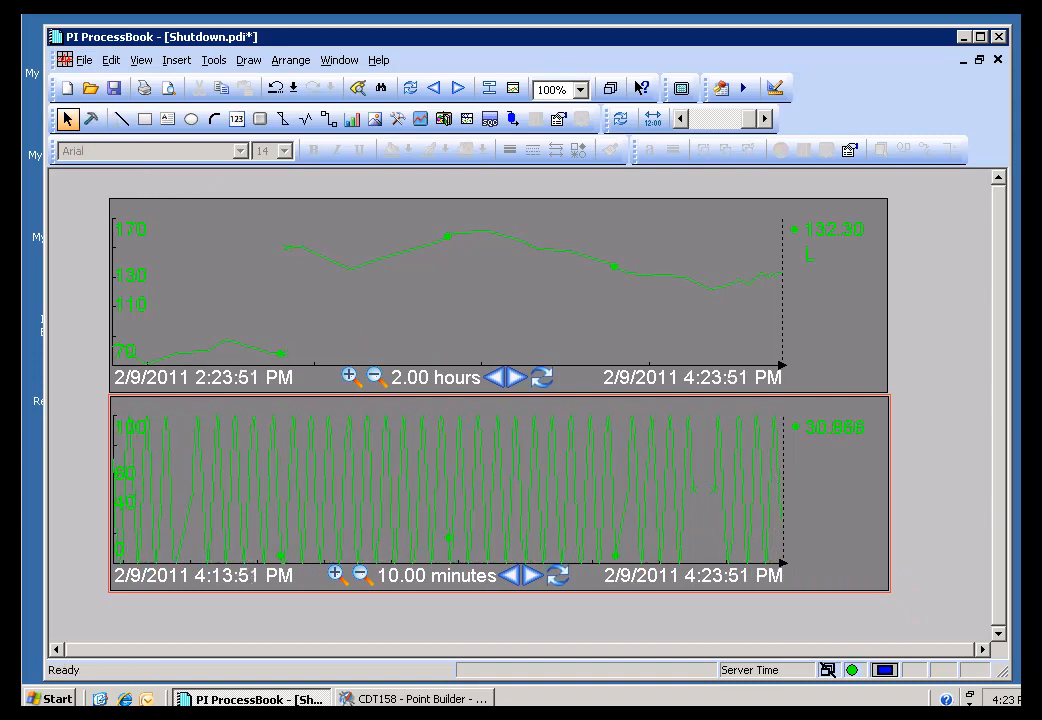
# - Switch to PI System Management Tools and view the archive attributes of the PumpSpeed_Test point in Point Builder
pyautogui.click(410, 699)
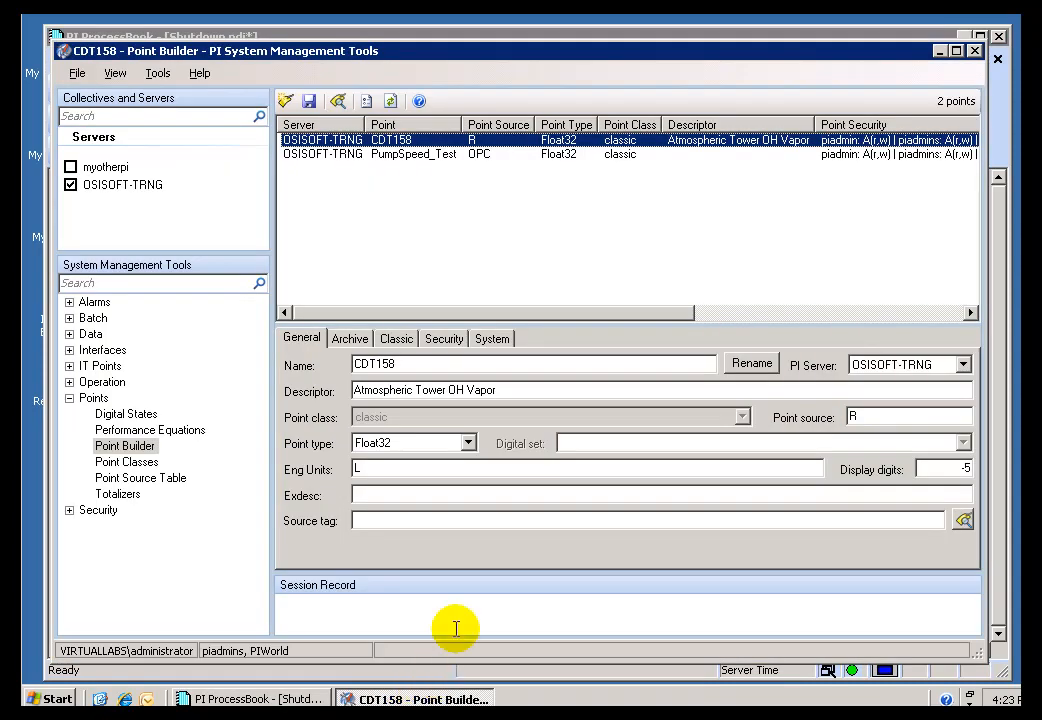
pyautogui.click(328, 155)
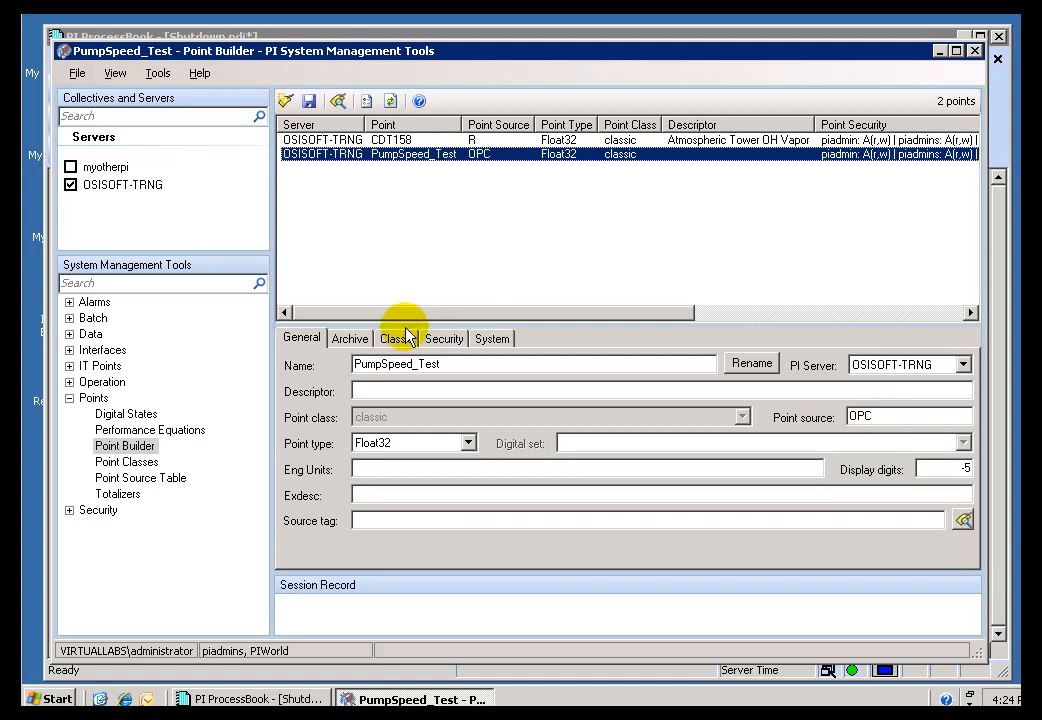
pyautogui.click(350, 339)
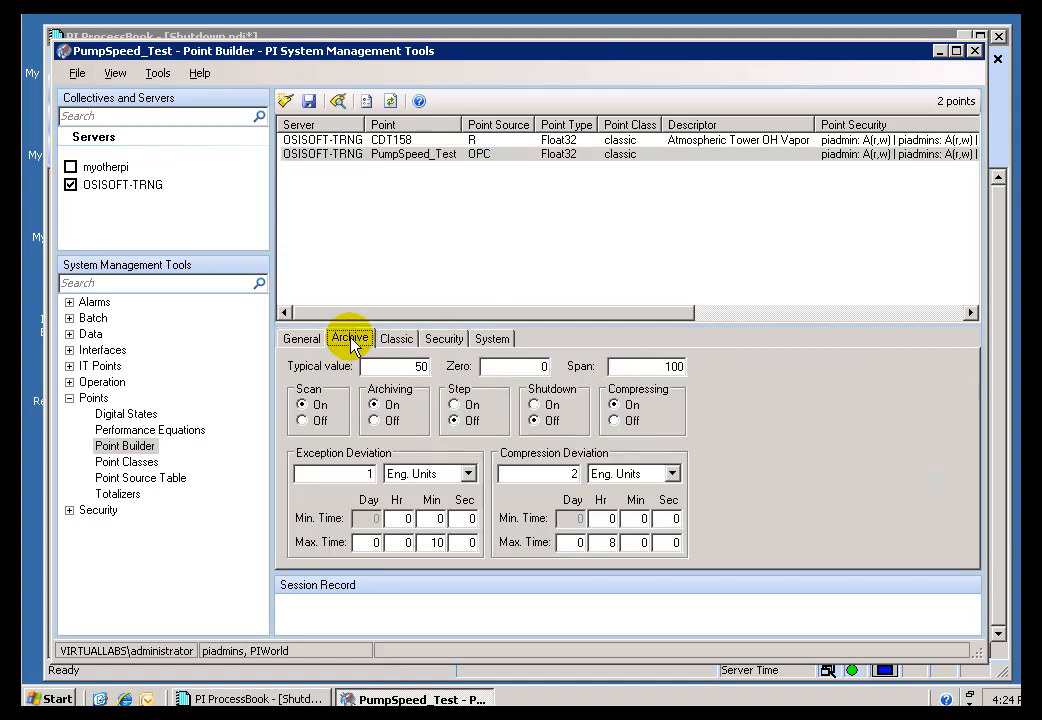
# - Compare the Shutdown attribute of the PumpSpeed_Test point with that of the CDT158 point in Point Builder
pyautogui.click(534, 421)
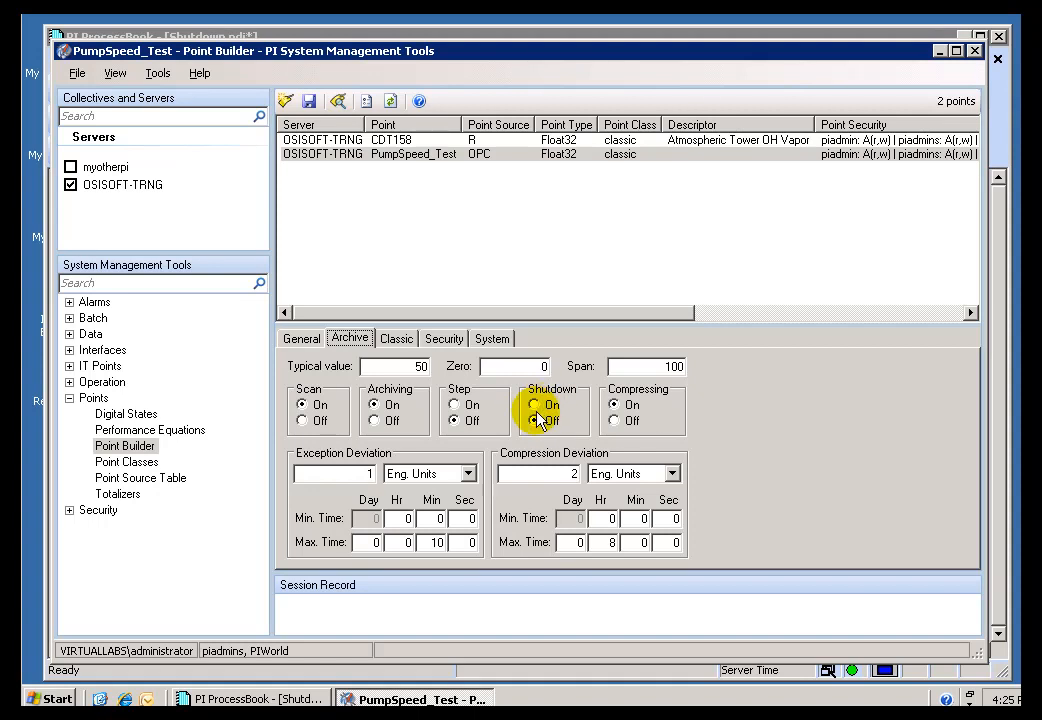
pyautogui.click(334, 141)
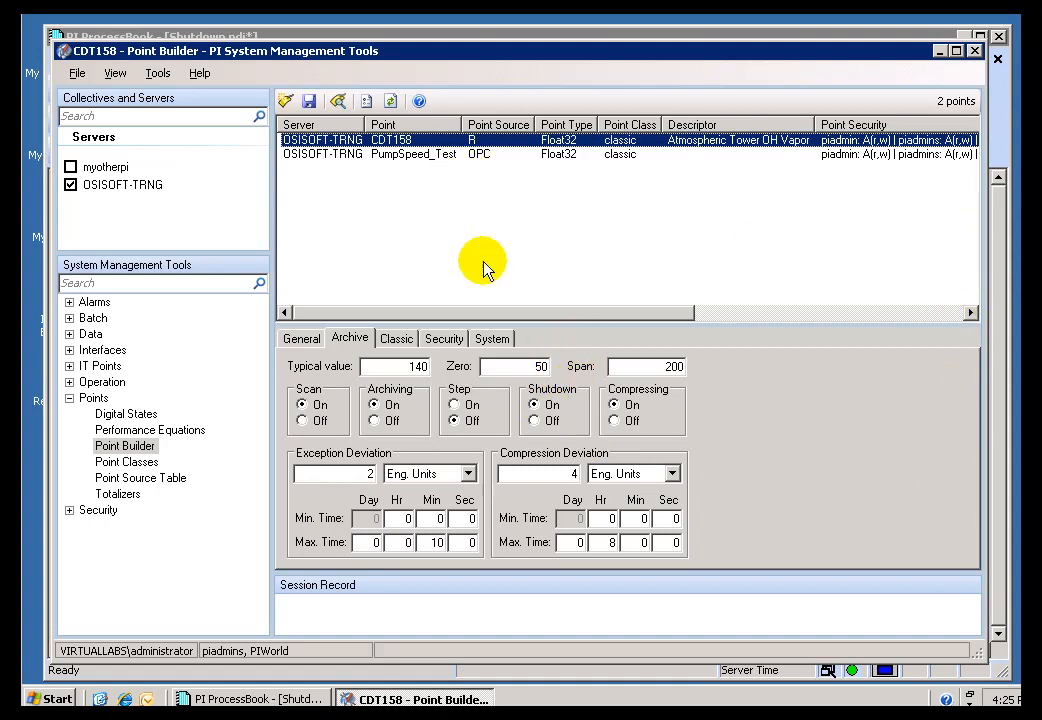
# - Switch to PI ProcessBook and set the PumpSpeed_Test trend's plot start time to two hours before the current time
pyautogui.click(258, 699)
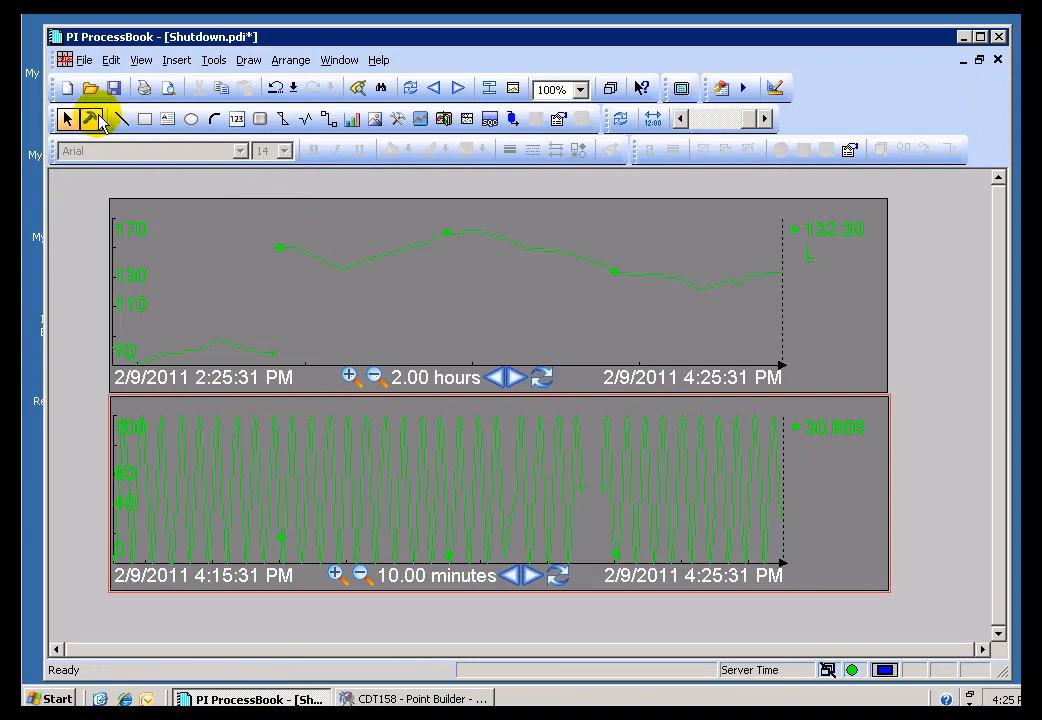
pyautogui.click(92, 119)
pyautogui.doubleClick(421, 489)
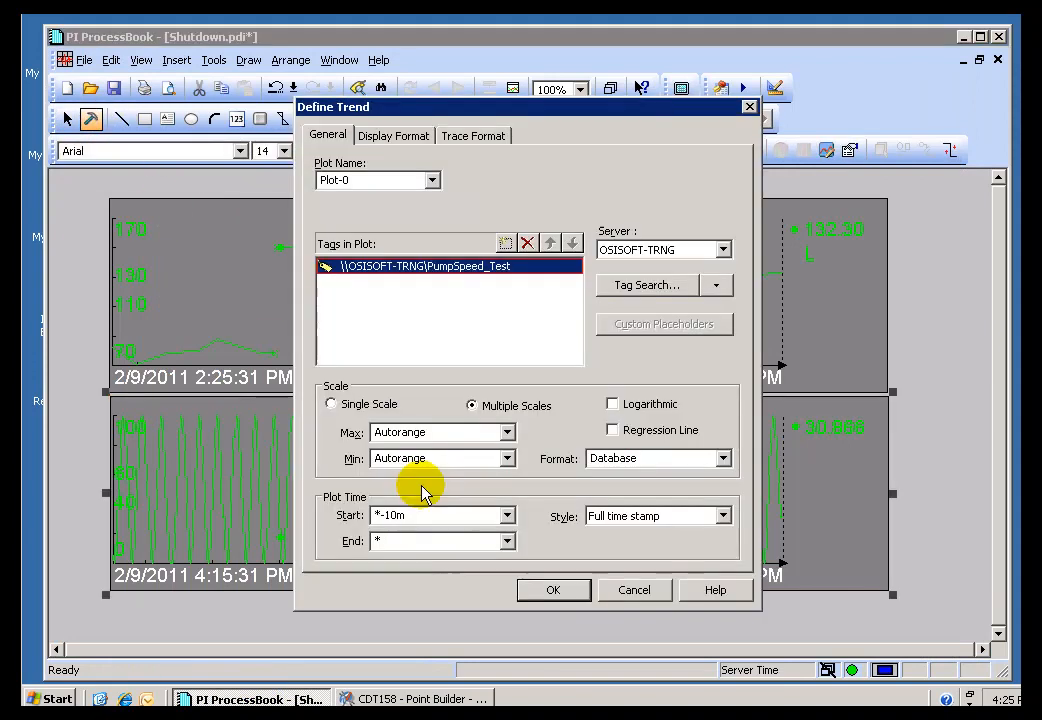
pyautogui.doubleClick(432, 518)
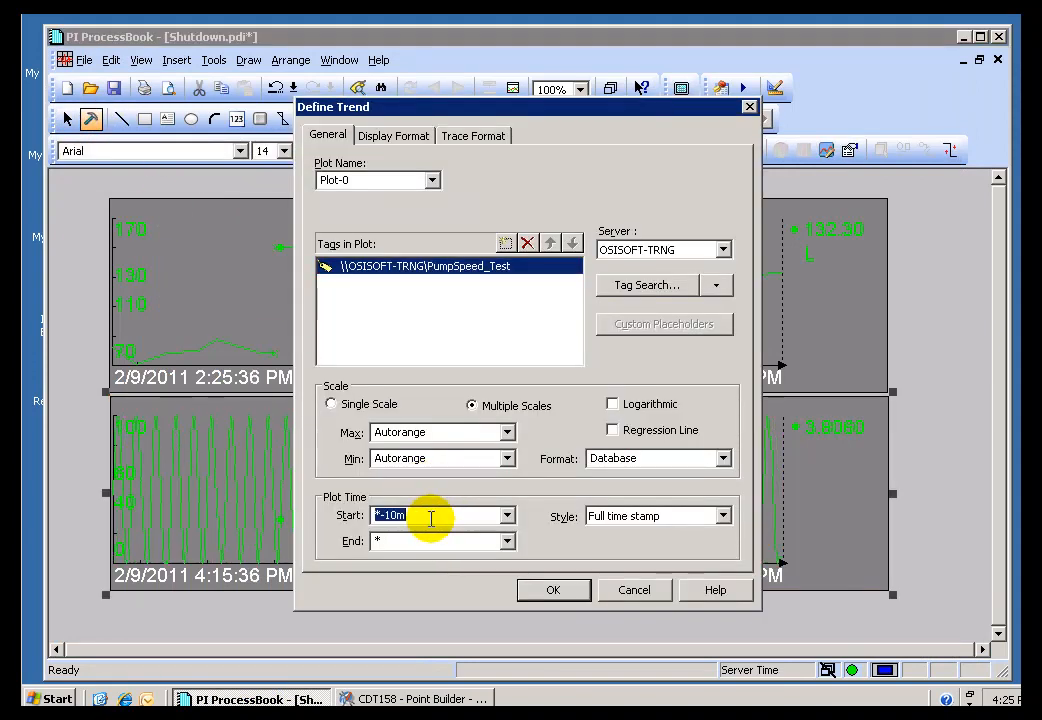
pyautogui.write('*')
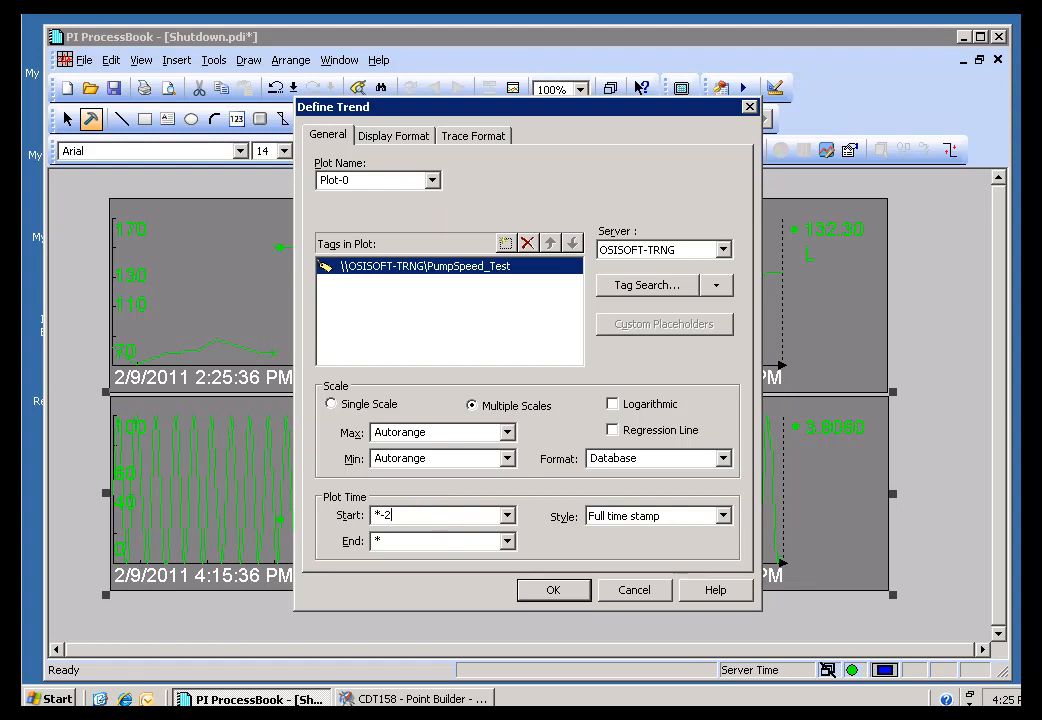
pyautogui.press('Return')
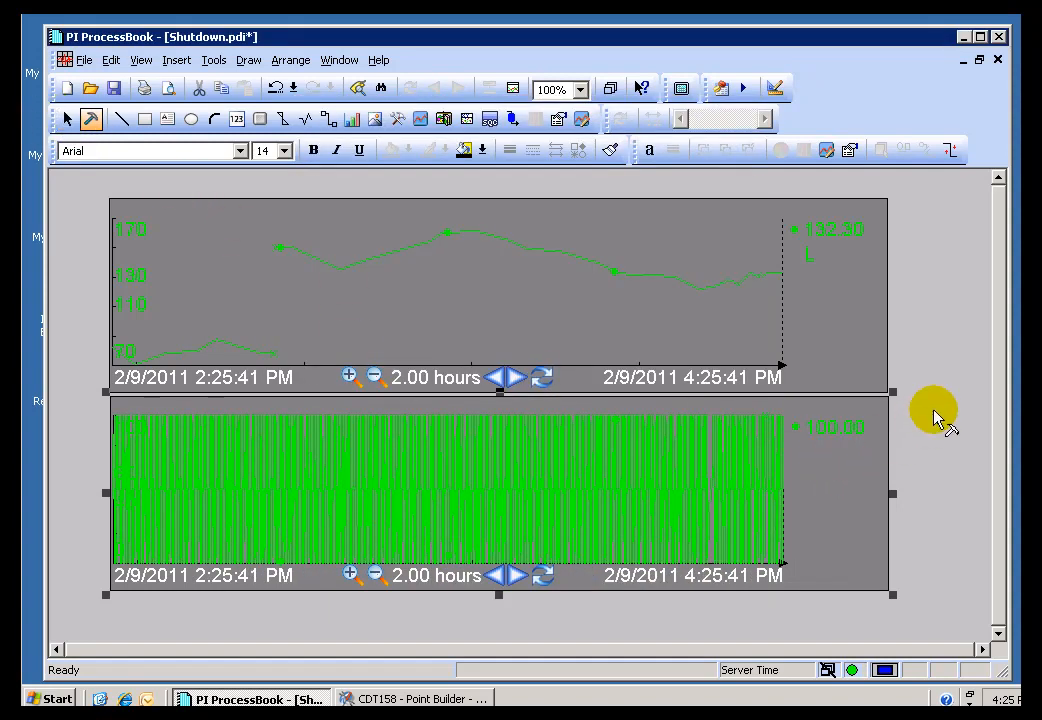
pyautogui.click(90, 118)
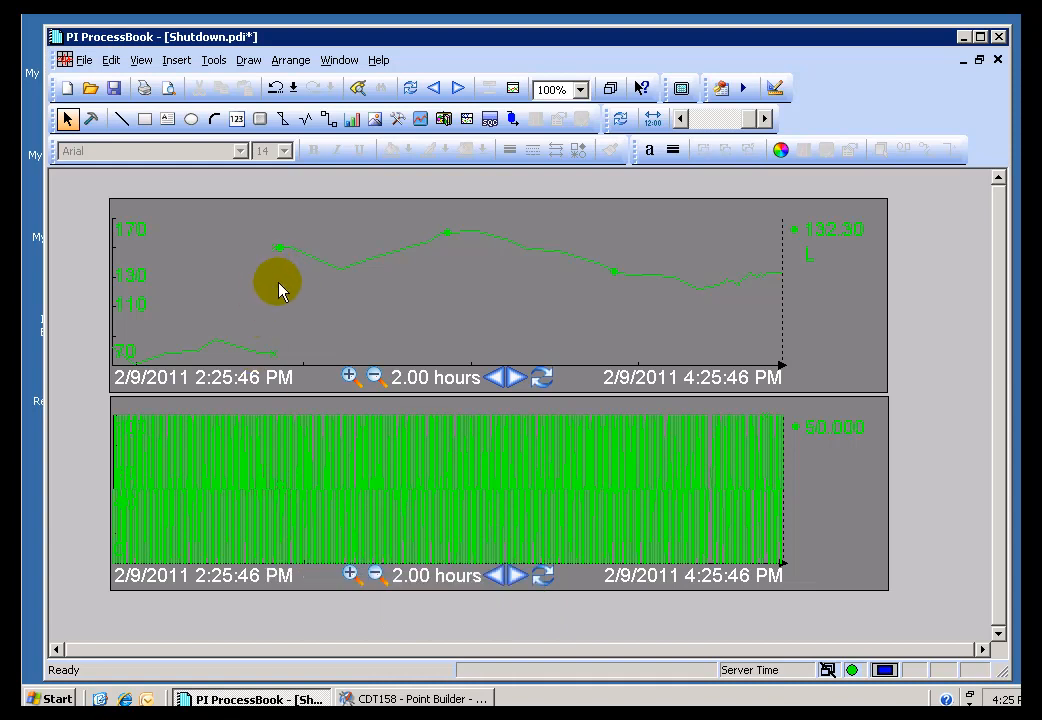
# - Move trend cursors across both 2-hour trends to inspect the values around the gap in the upper trend
pyautogui.click(118, 285)
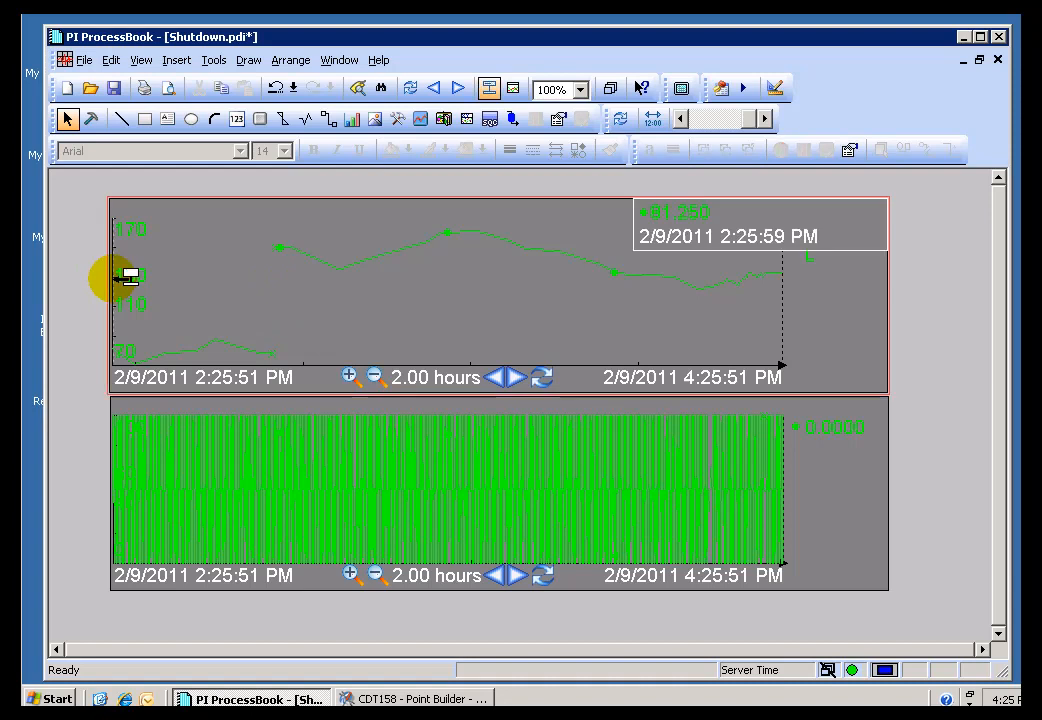
pyautogui.click(274, 284)
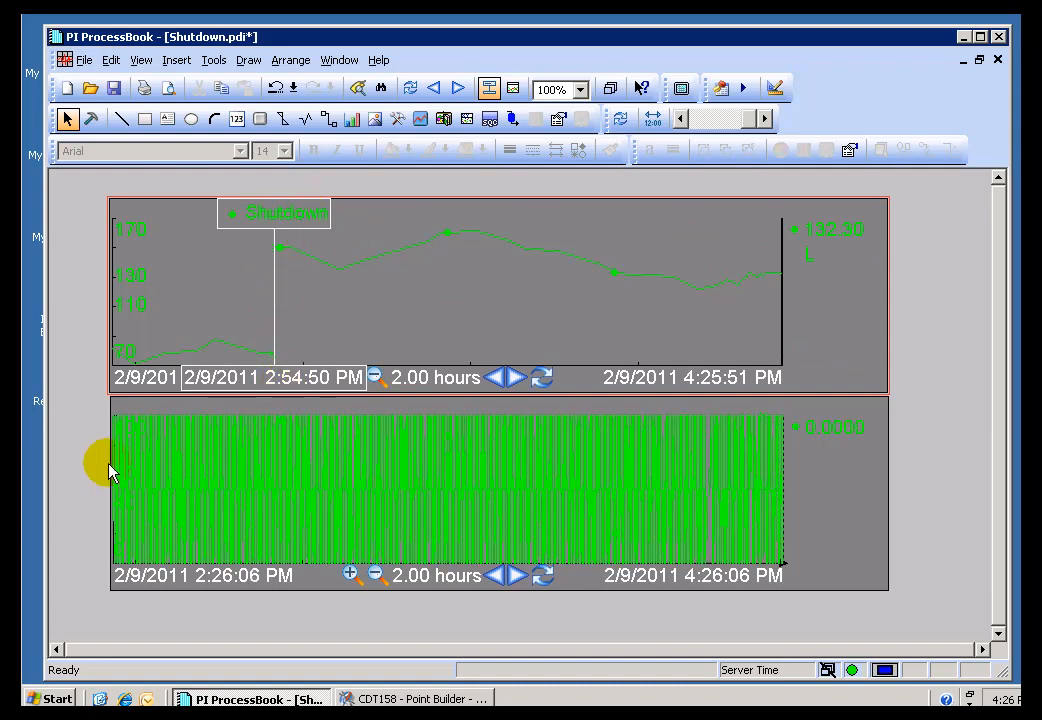
pyautogui.moveTo(118, 473)
pyautogui.moveTo(114, 468); pyautogui.dragTo(282, 482)
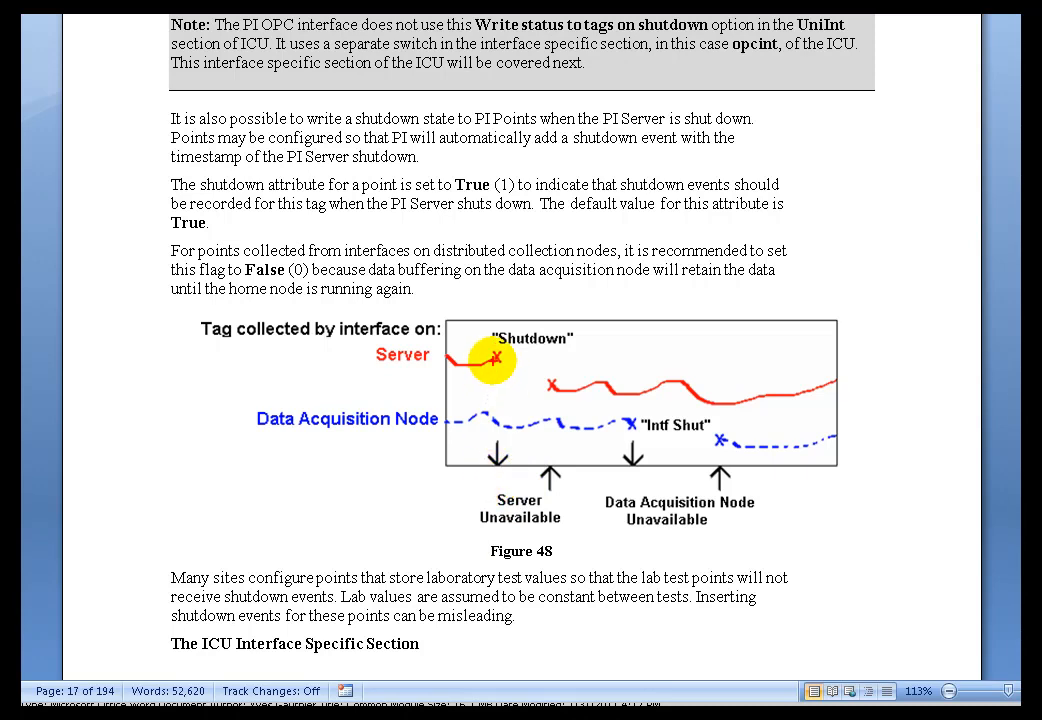
# - Review the shutdown-event diagram and OPC Server section in the Word manual, along with the Advanced Options page in PI Interface Configuration Utility
pyautogui.moveTo(443, 355); pyautogui.dragTo(490, 369)
pyautogui.press('e')
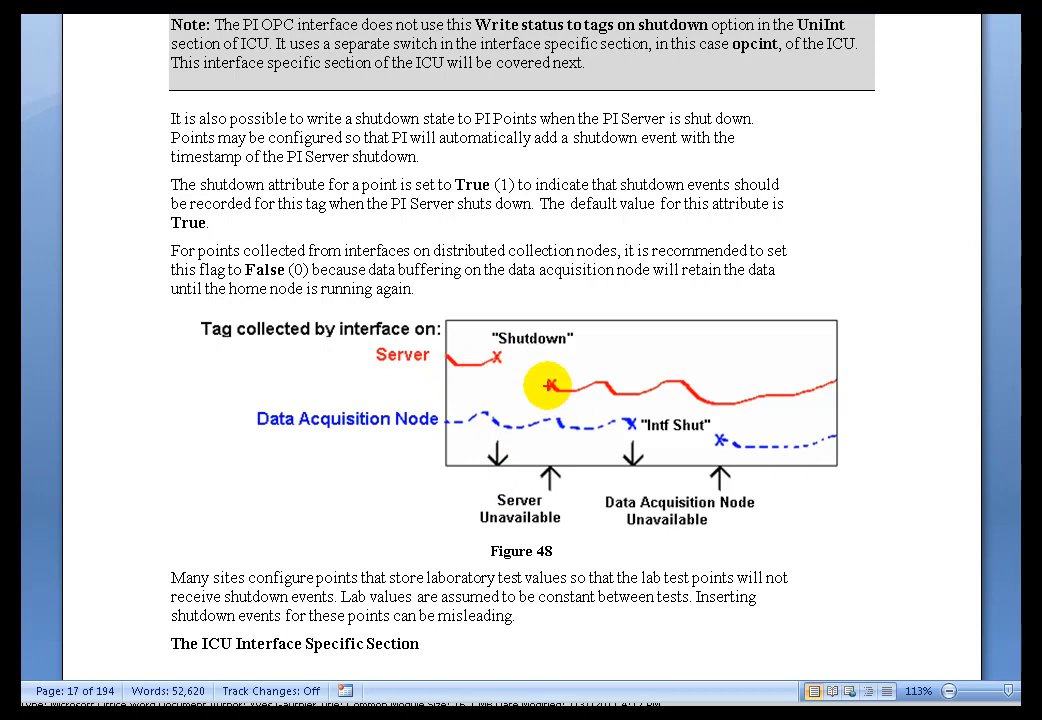
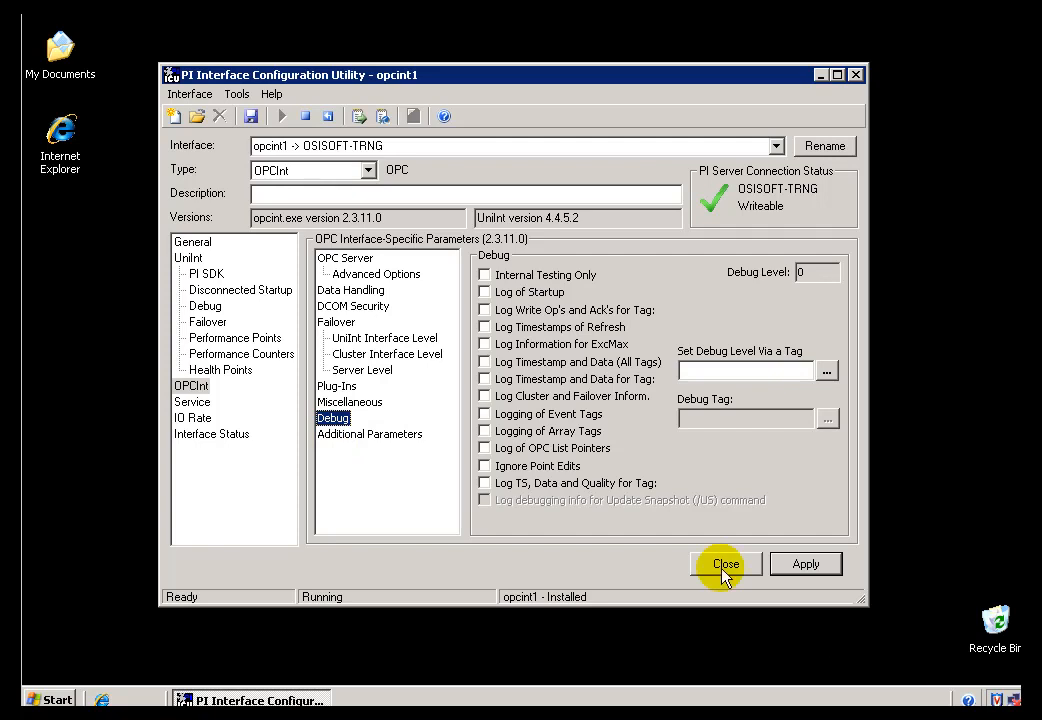
pyautogui.click(352, 277)
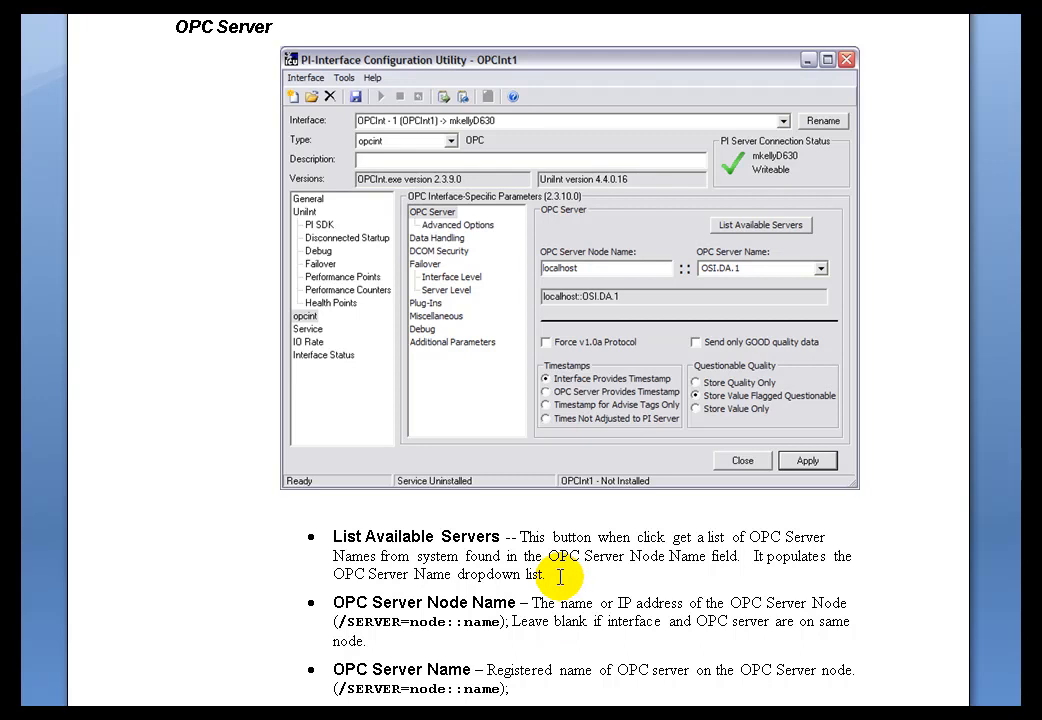
pyautogui.hotkey('ctrl', 'Home')
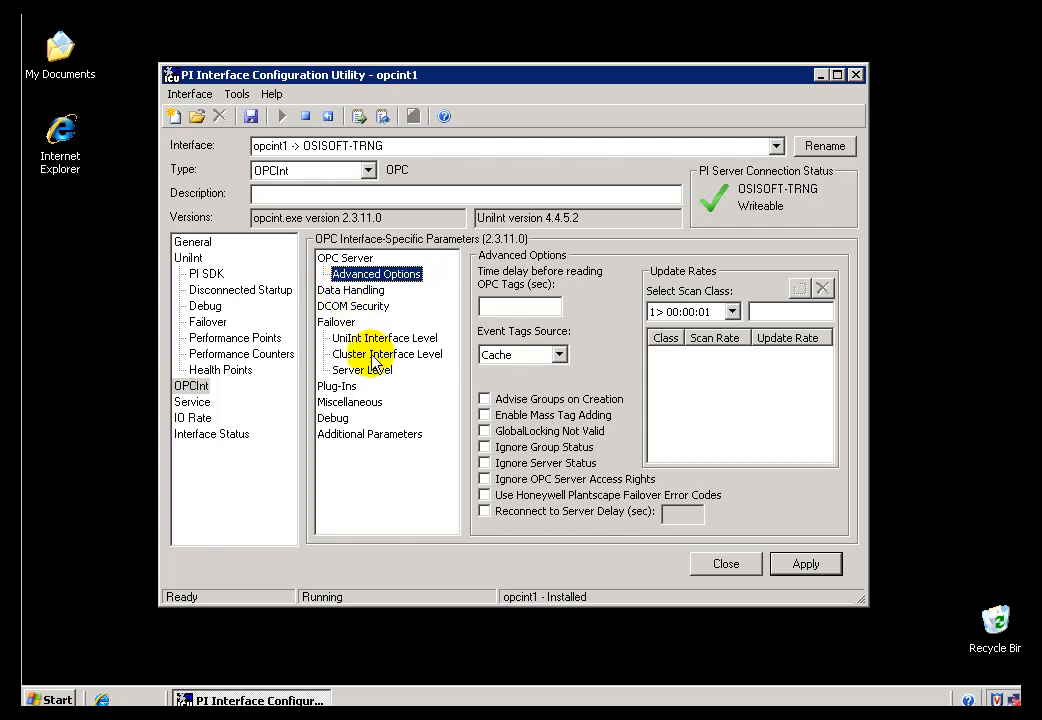
# - Enter /abc="temporary" as an additional OPCInt parameter, look through the Debug, Miscellaneous and Server Level pages, and return to the entry
pyautogui.click(340, 440)
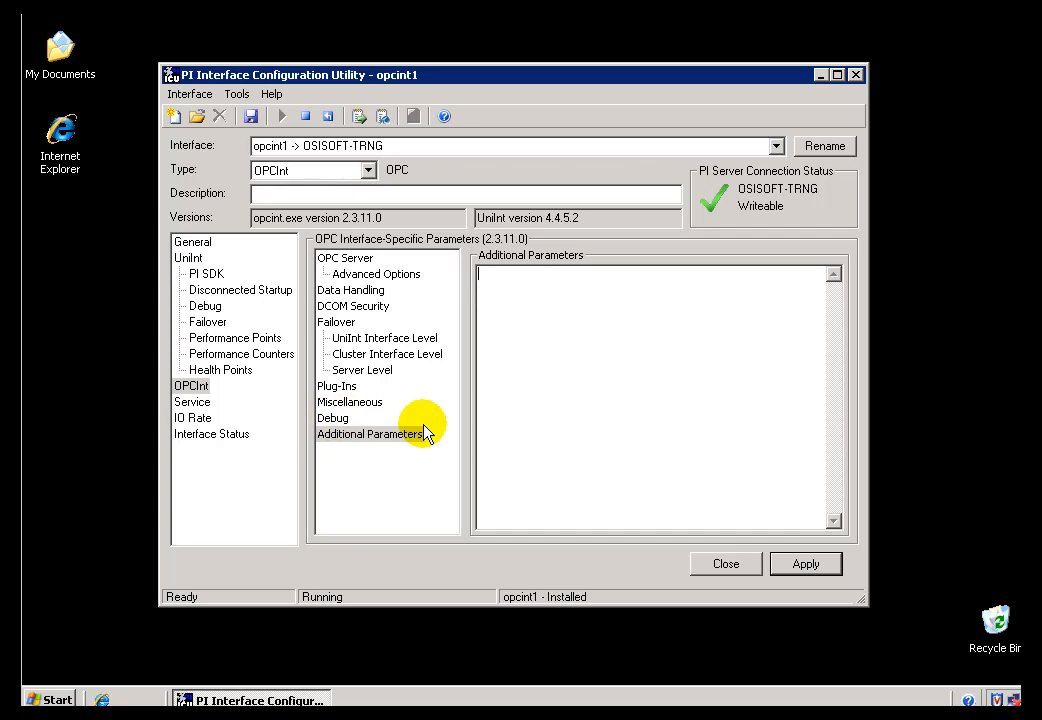
pyautogui.write('/abc="temporaro')
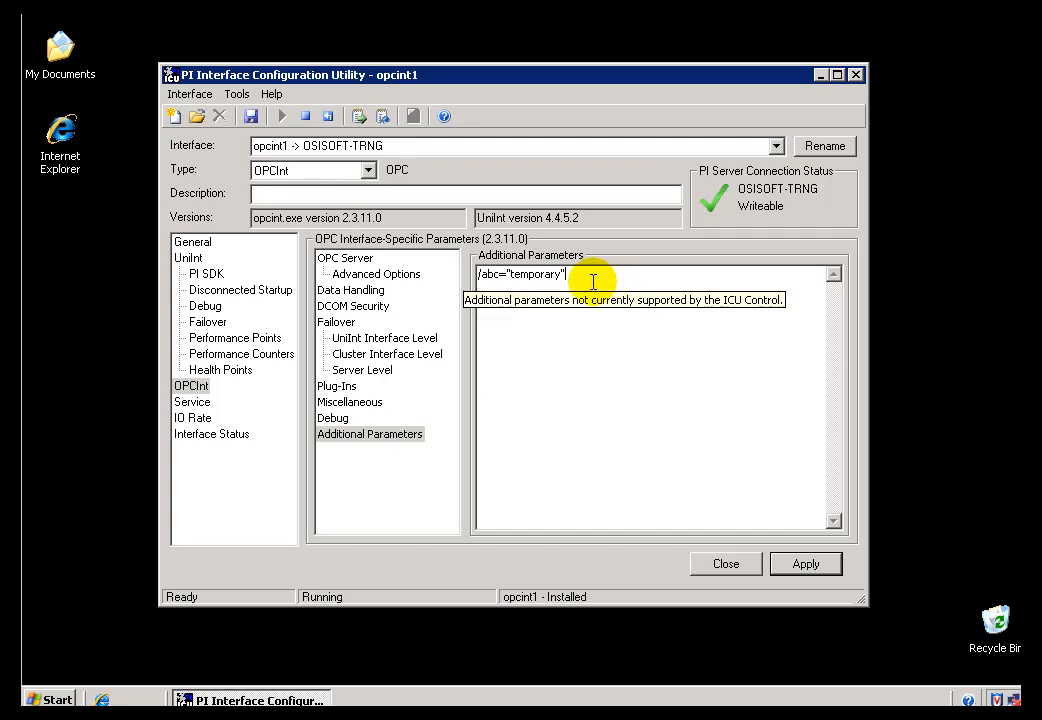
pyautogui.click(333, 419)
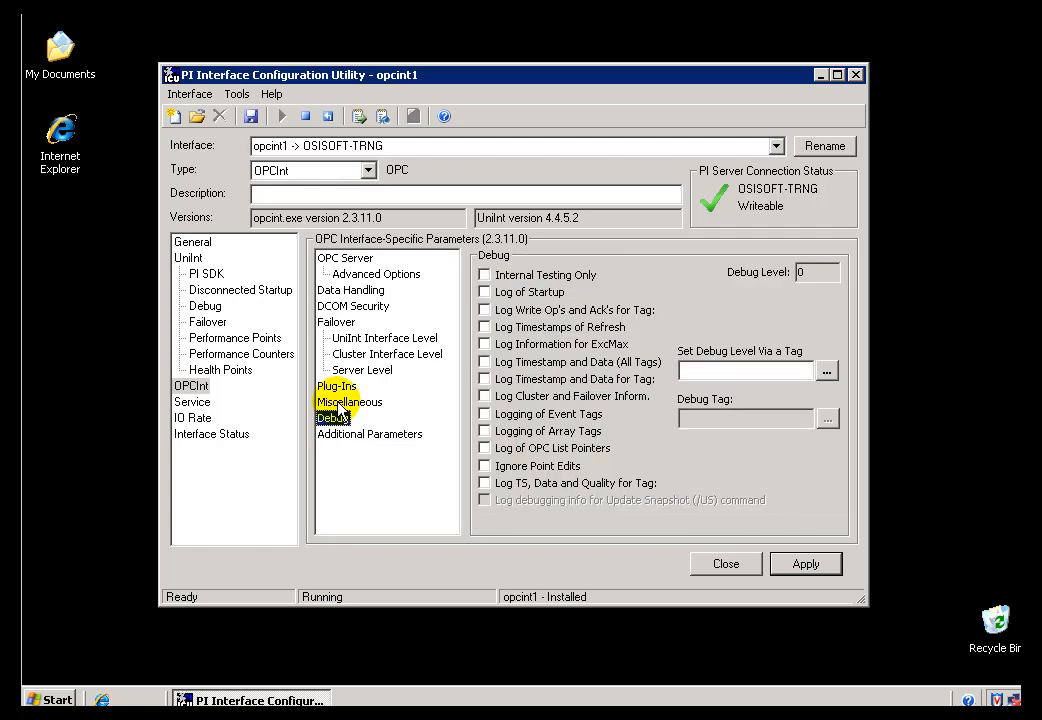
pyautogui.click(340, 402)
pyautogui.click(340, 370)
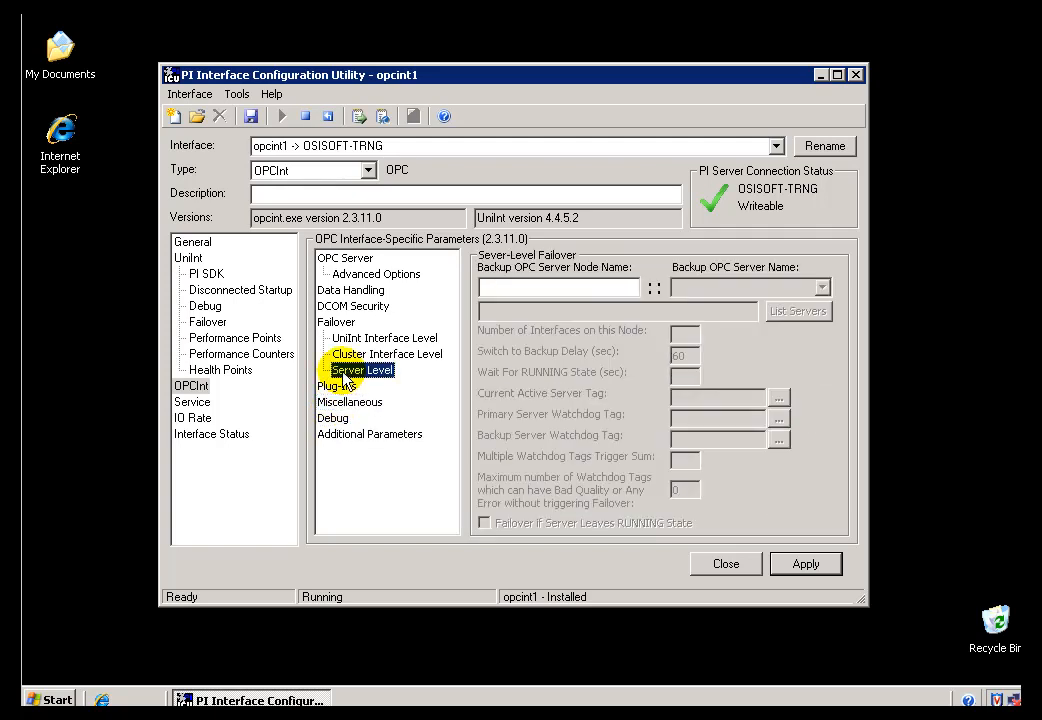
pyautogui.click(346, 436)
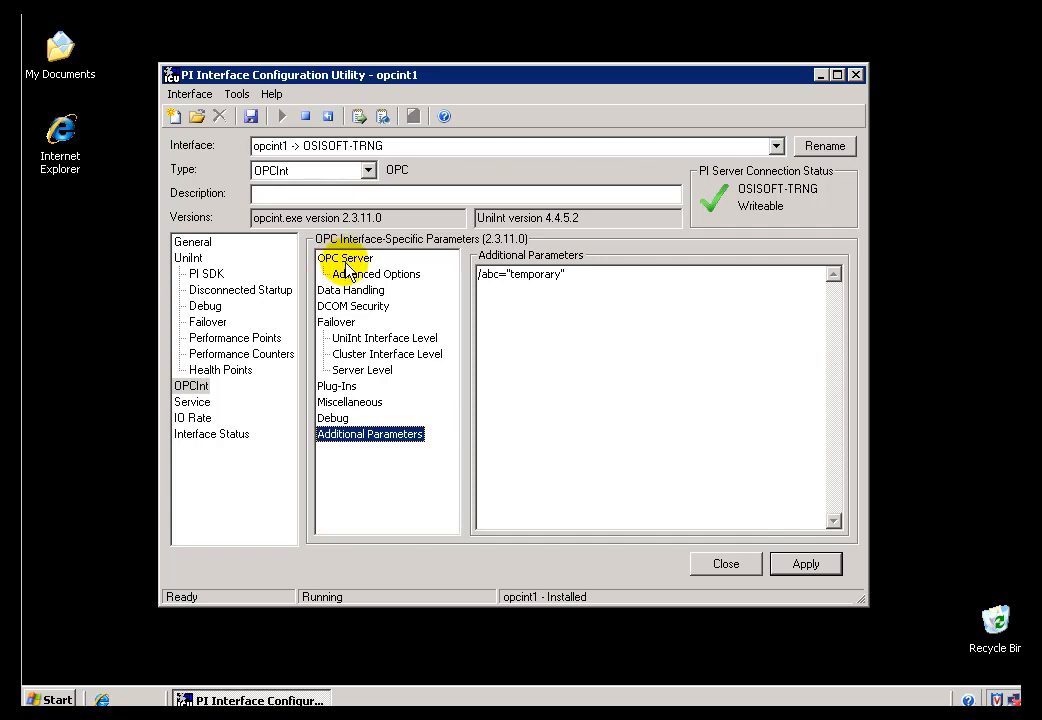
# - Delete the temporary entry from the OPCInt additional parameters
pyautogui.click(593, 290)
pyautogui.moveTo(593, 290); pyautogui.dragTo(433, 263)
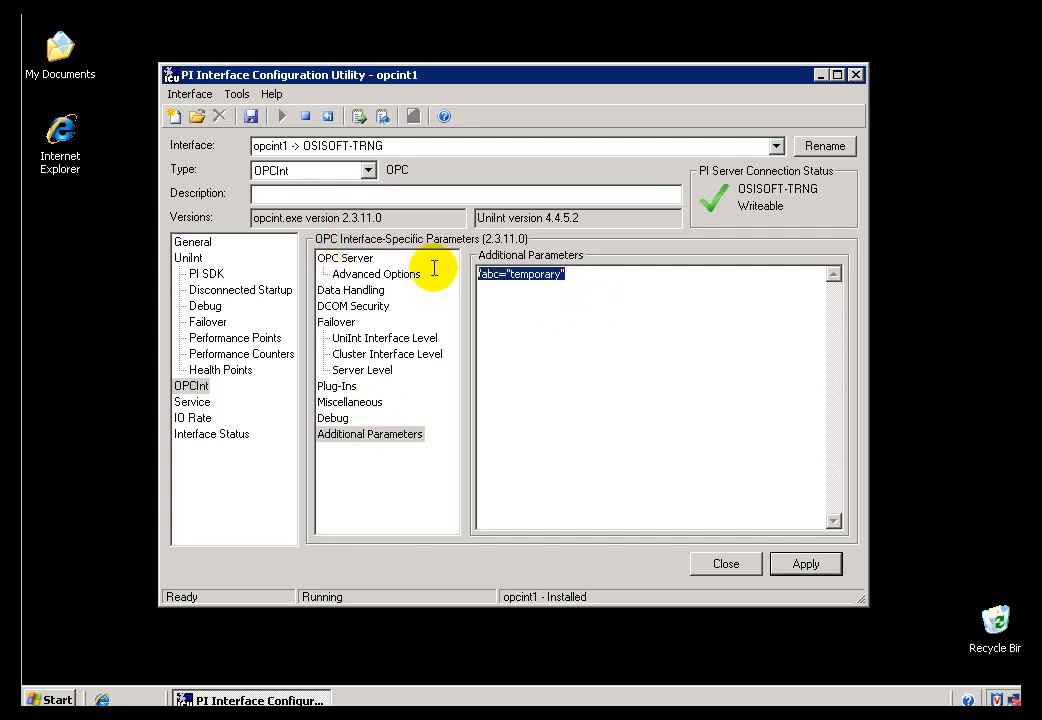
pyautogui.press('Delete')
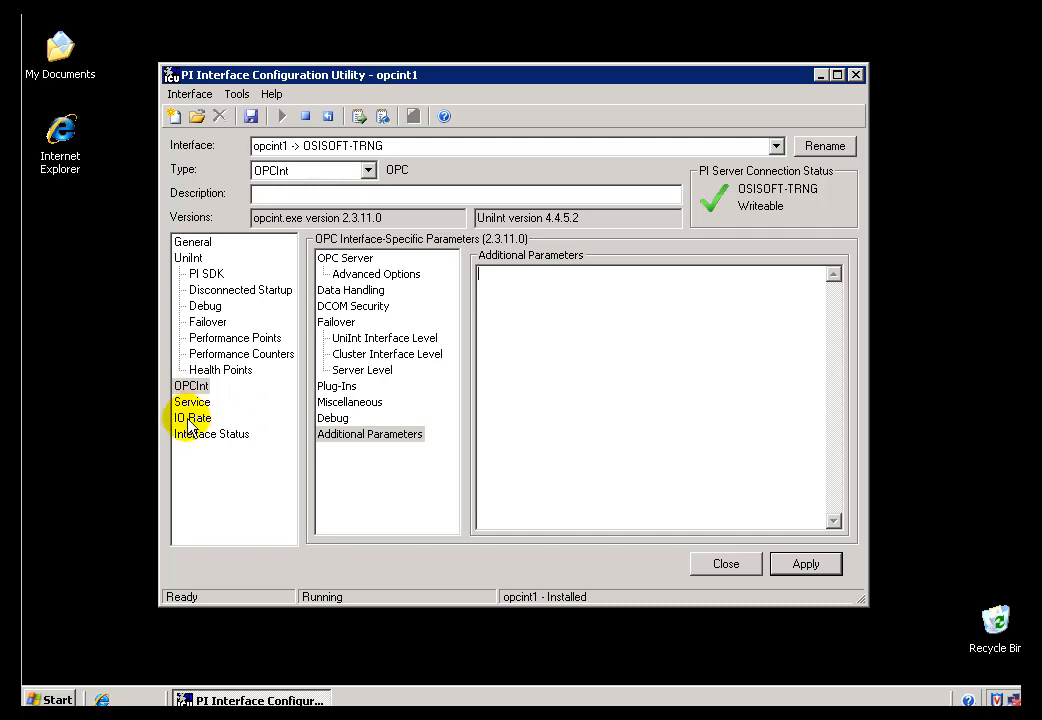
# - Examine the opcint1 service configuration, including its service name, display name, logon account, dependencies and startup type
pyautogui.click(197, 403)
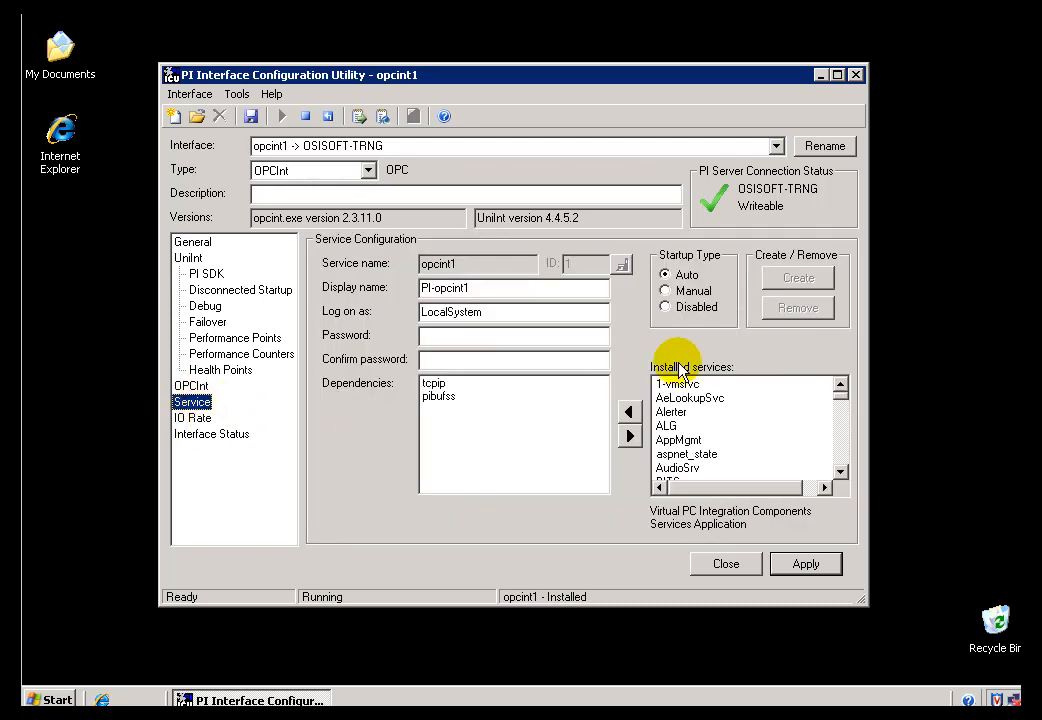
pyautogui.click(482, 290)
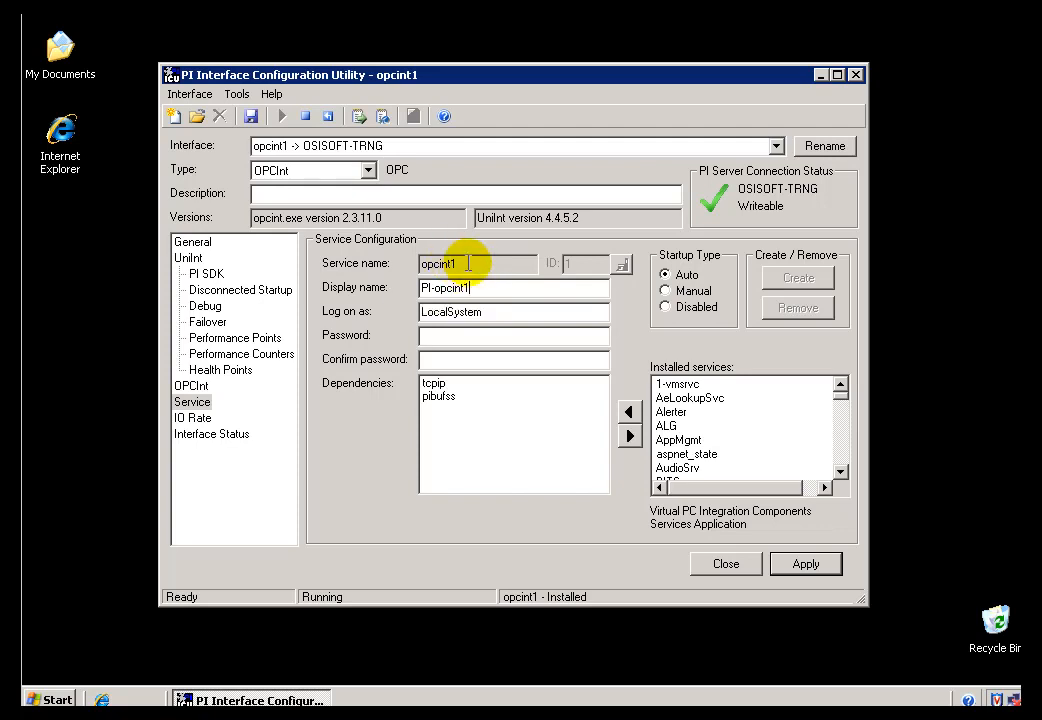
pyautogui.moveTo(467, 263); pyautogui.dragTo(400, 263)
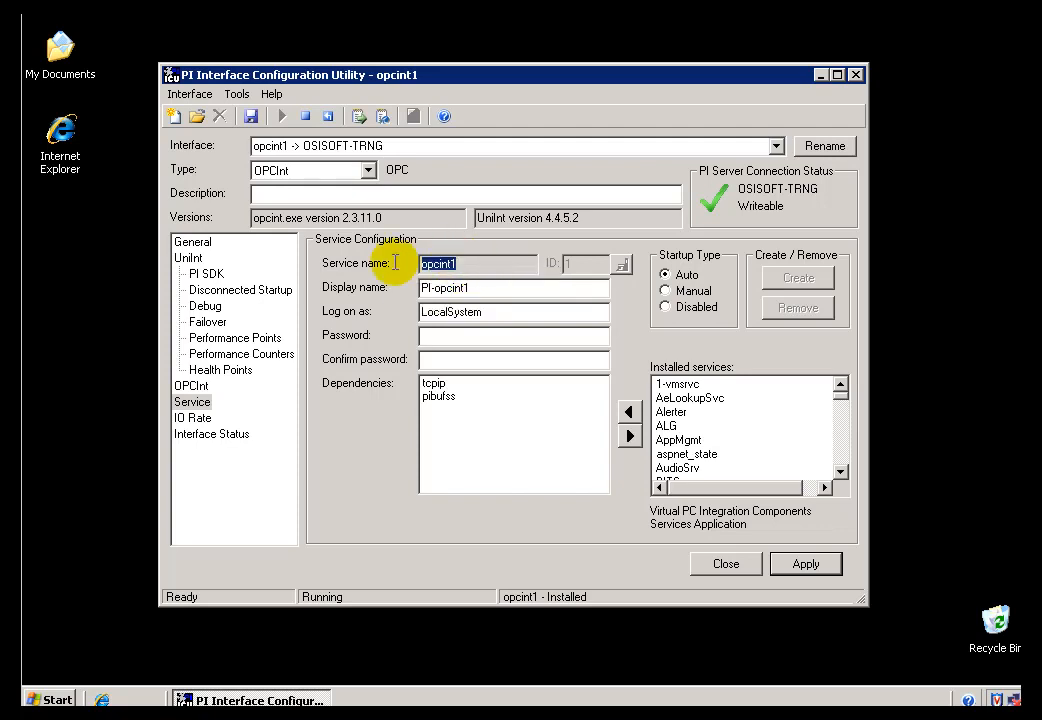
pyautogui.click(464, 265)
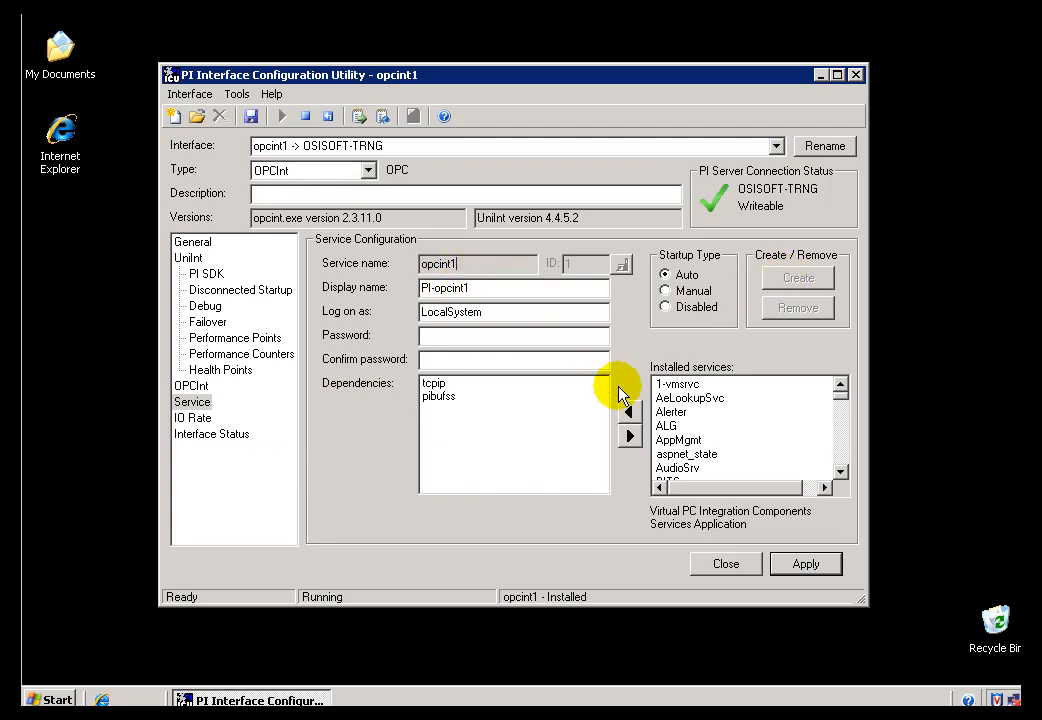
pyautogui.click(432, 396)
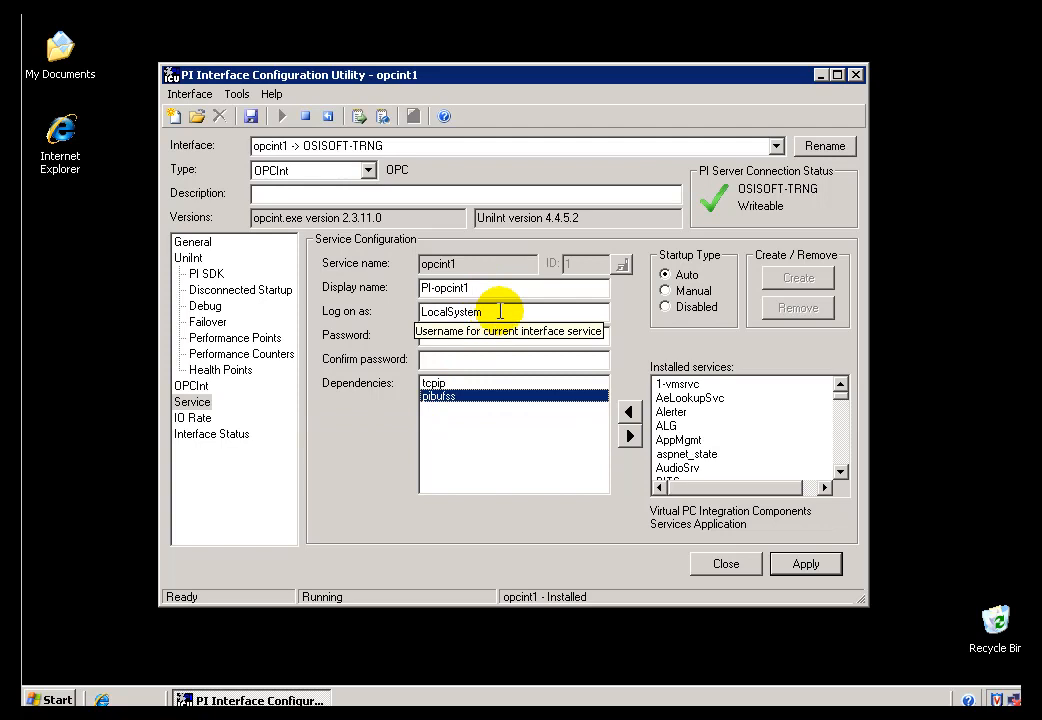
pyautogui.moveTo(494, 312); pyautogui.dragTo(396, 310)
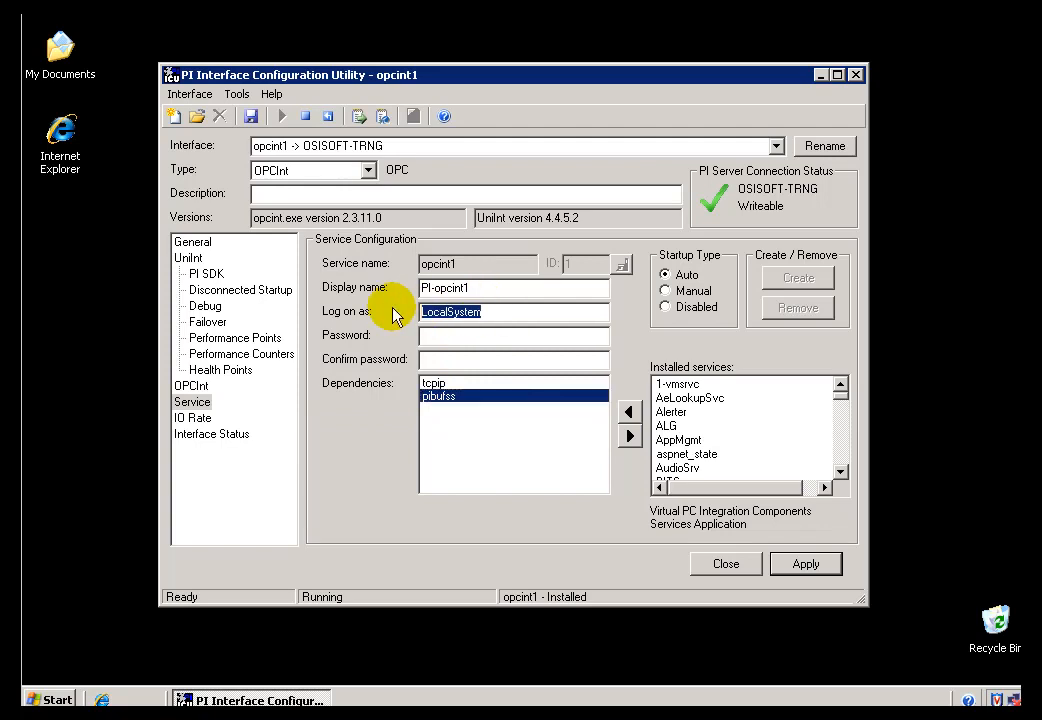
pyautogui.click(512, 314)
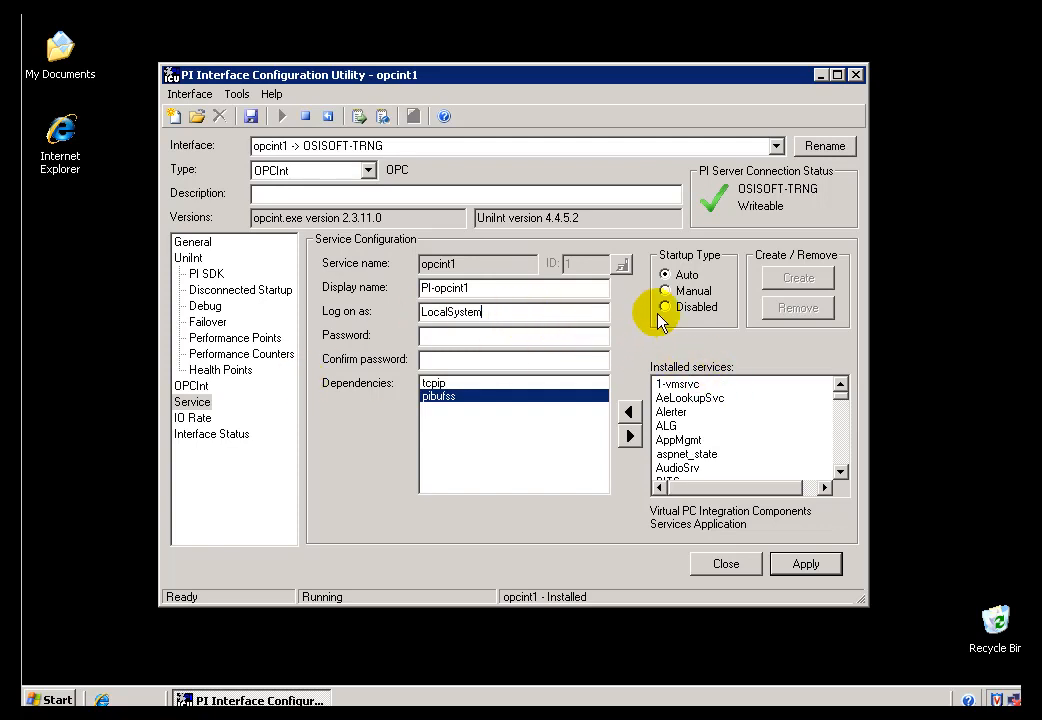
pyautogui.click(190, 404)
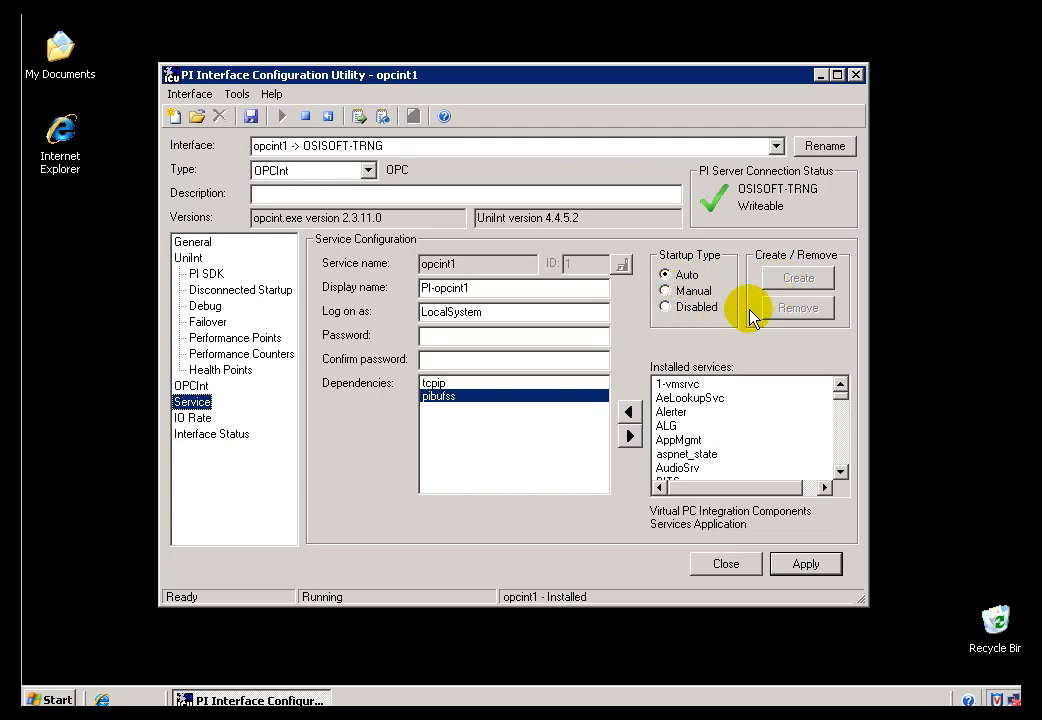
# - Enable IORates for the opcint1 interface, create the suggested IO Rate tag with event counter 2, and apply the changes
pyautogui.click(190, 418)
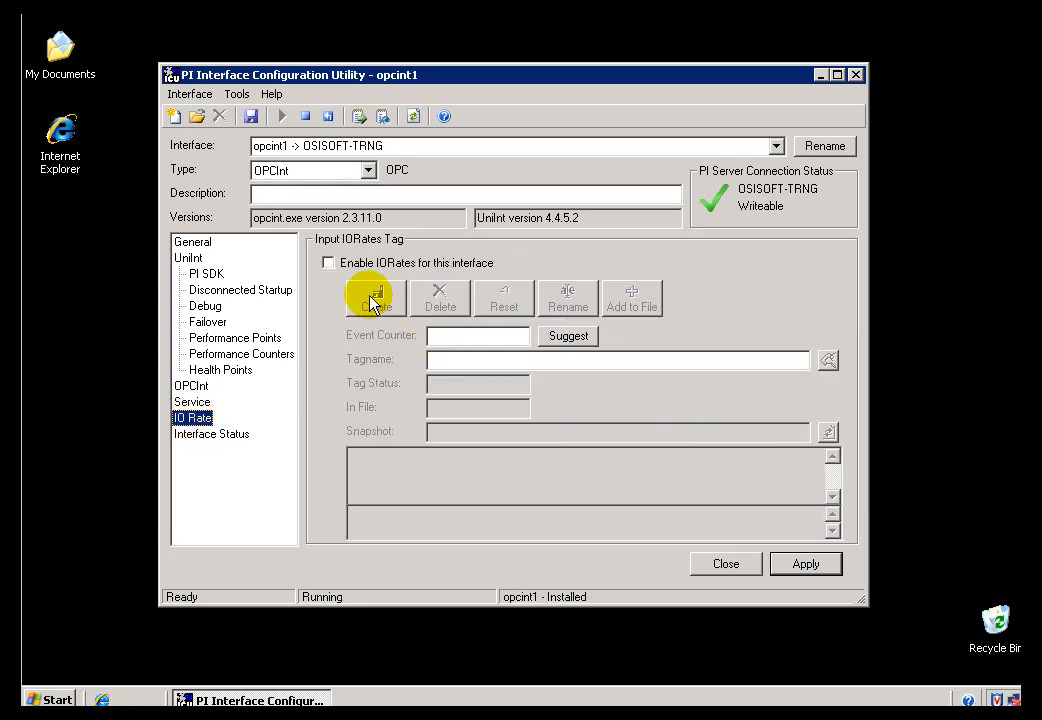
pyautogui.click(330, 270)
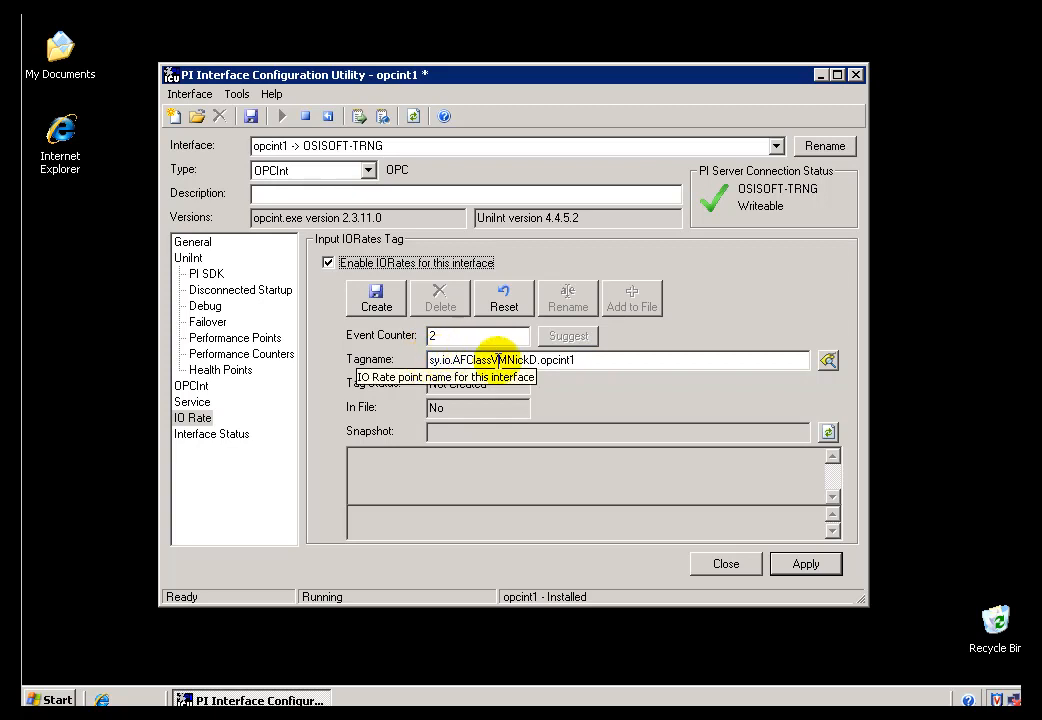
pyautogui.click(591, 363)
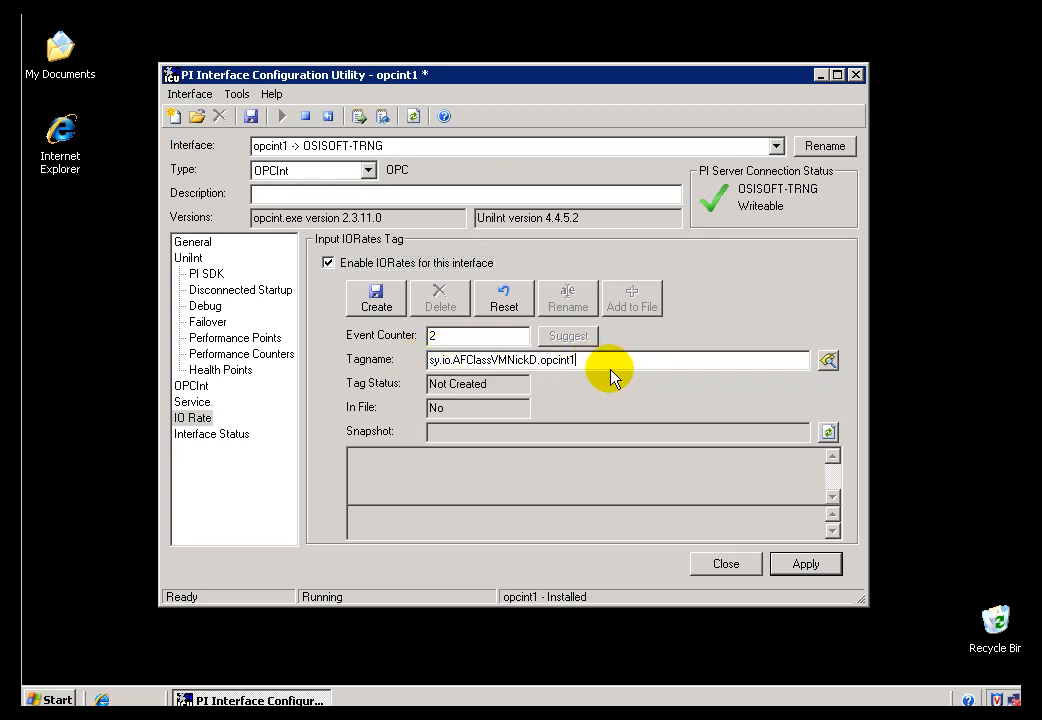
pyautogui.click(377, 303)
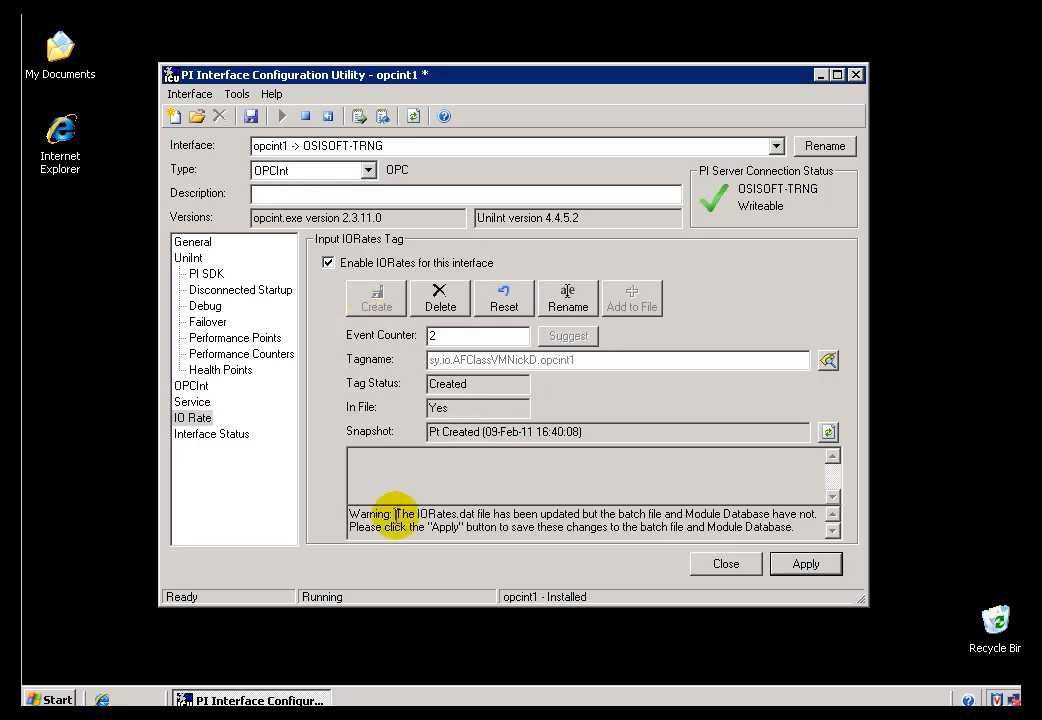
pyautogui.moveTo(395, 514); pyautogui.dragTo(491, 514)
pyautogui.click(804, 566)
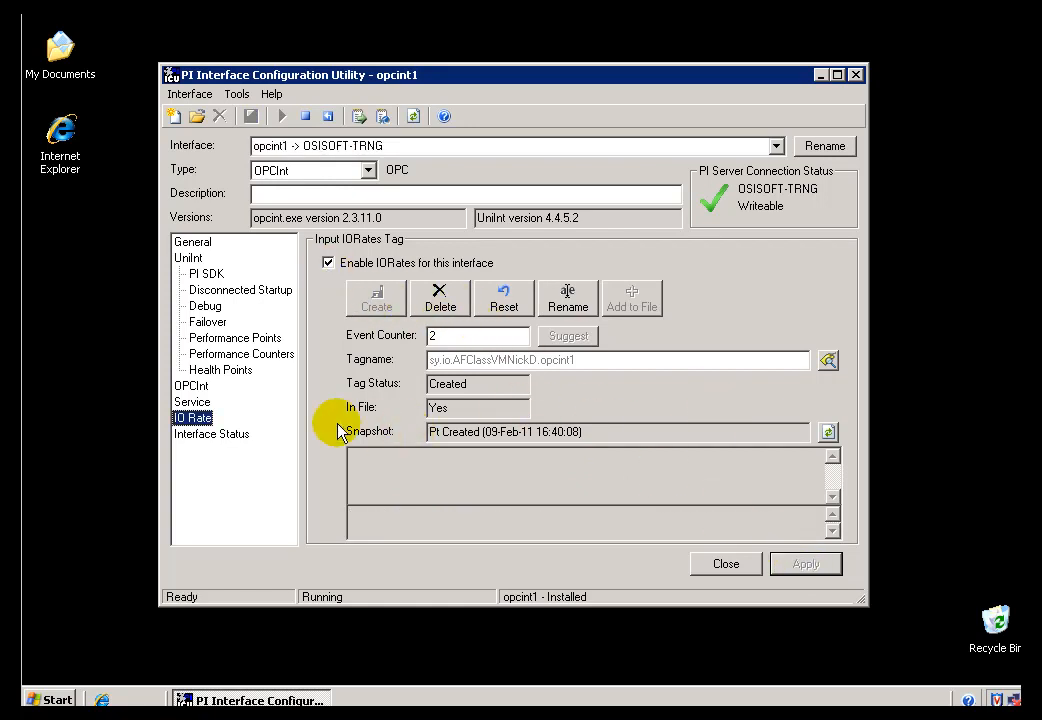
# - Review the Interface Status and UniInt settings, and the OPCInt pages for OPC Server, Data Handling, DCOM Security and Server Level failover
pyautogui.click(216, 438)
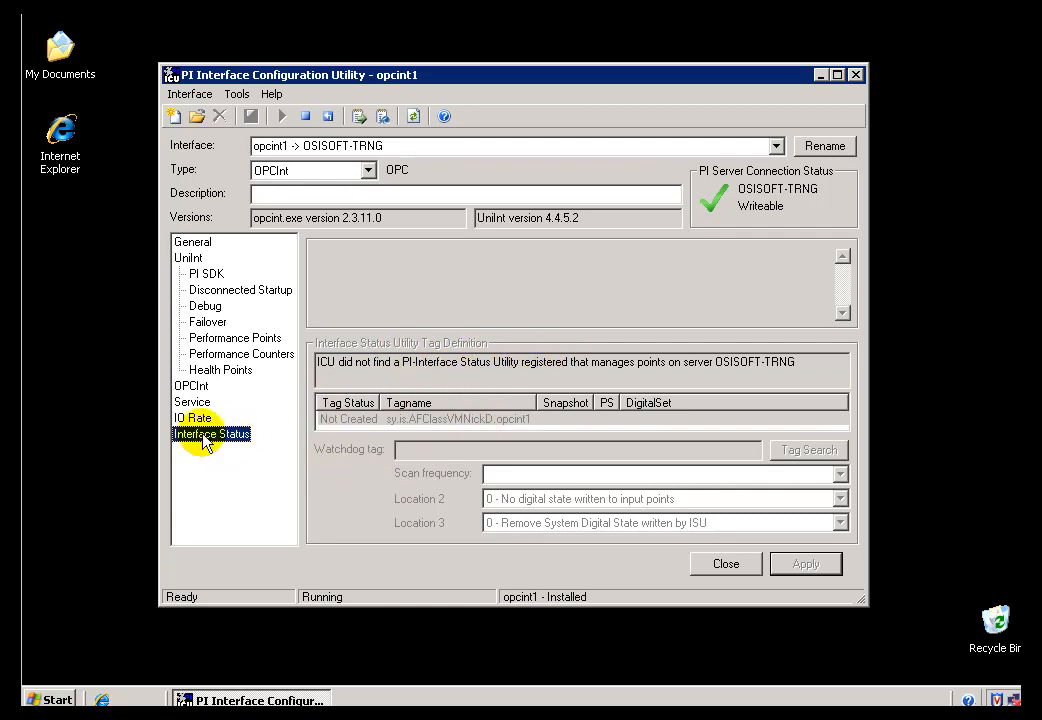
pyautogui.click(188, 259)
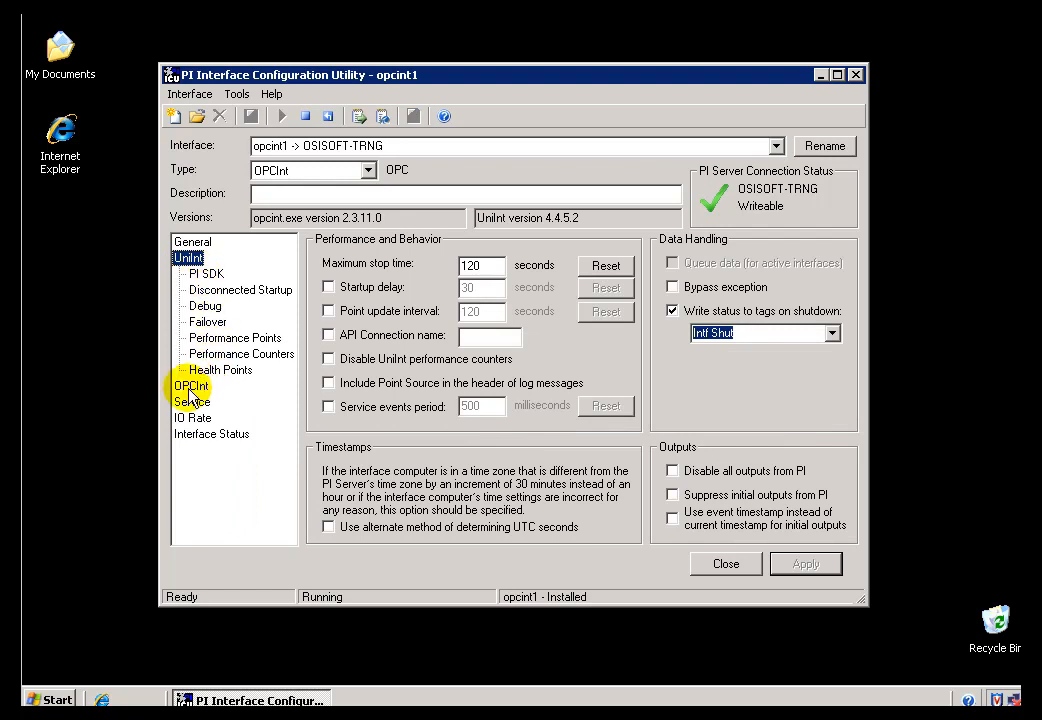
pyautogui.click(190, 388)
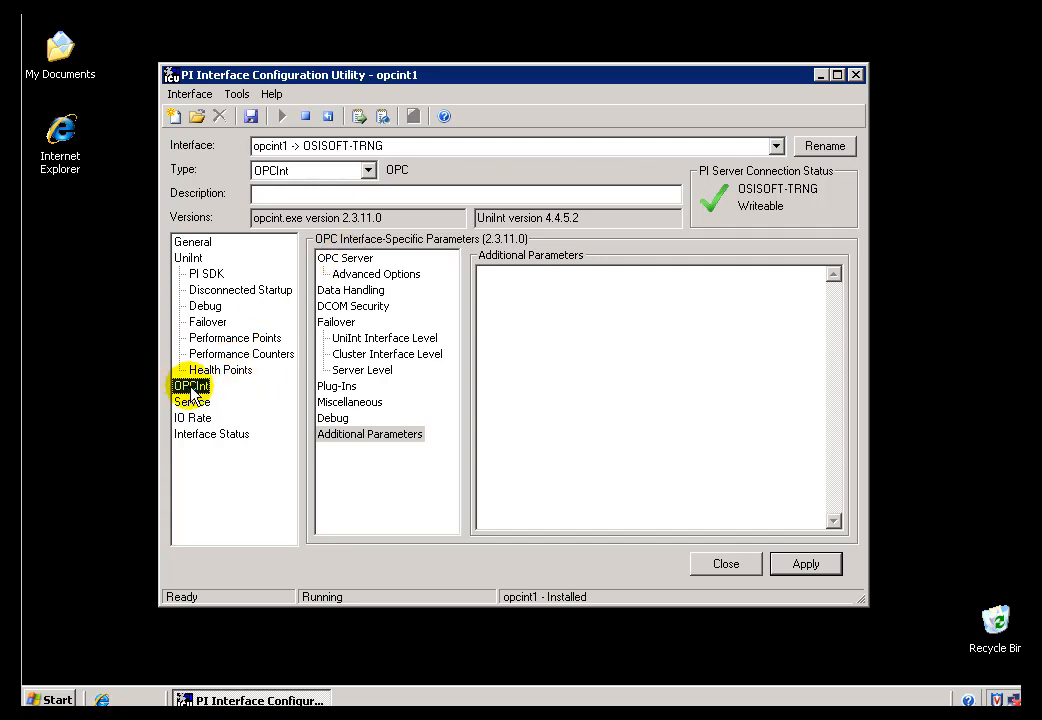
pyautogui.click(340, 260)
pyautogui.click(352, 290)
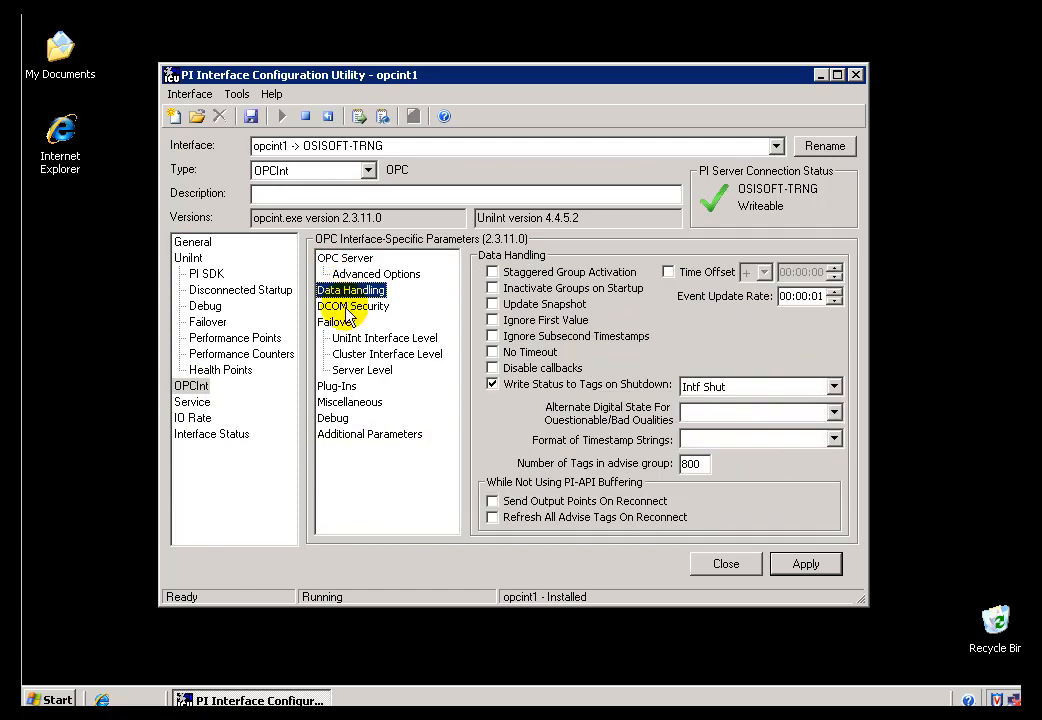
pyautogui.click(350, 306)
pyautogui.click(362, 370)
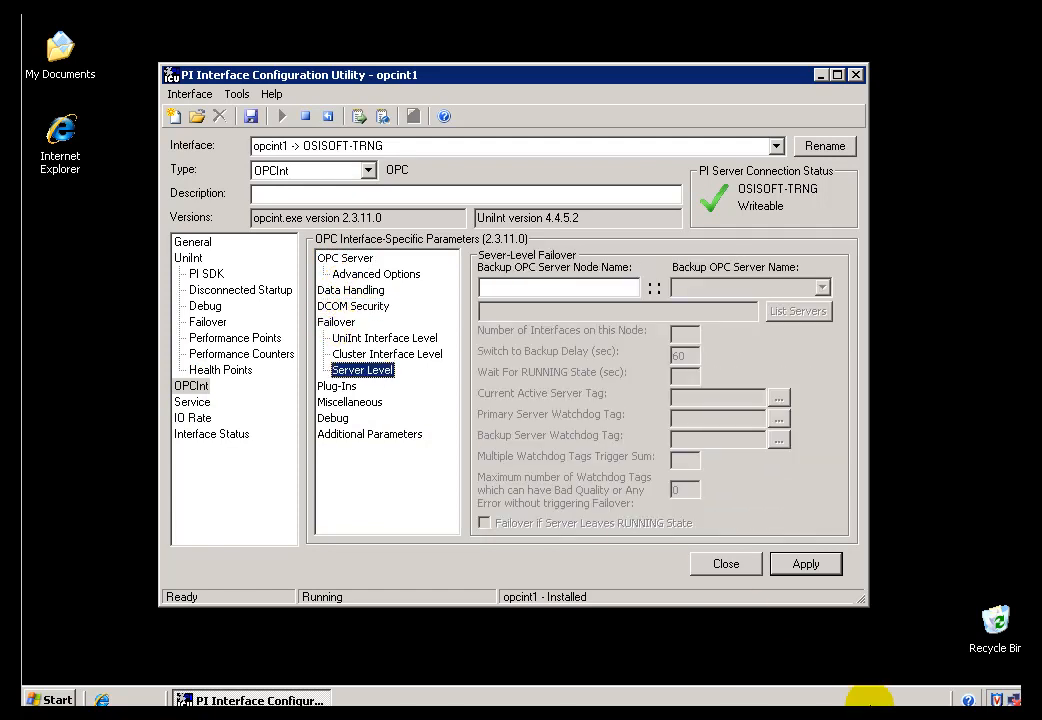